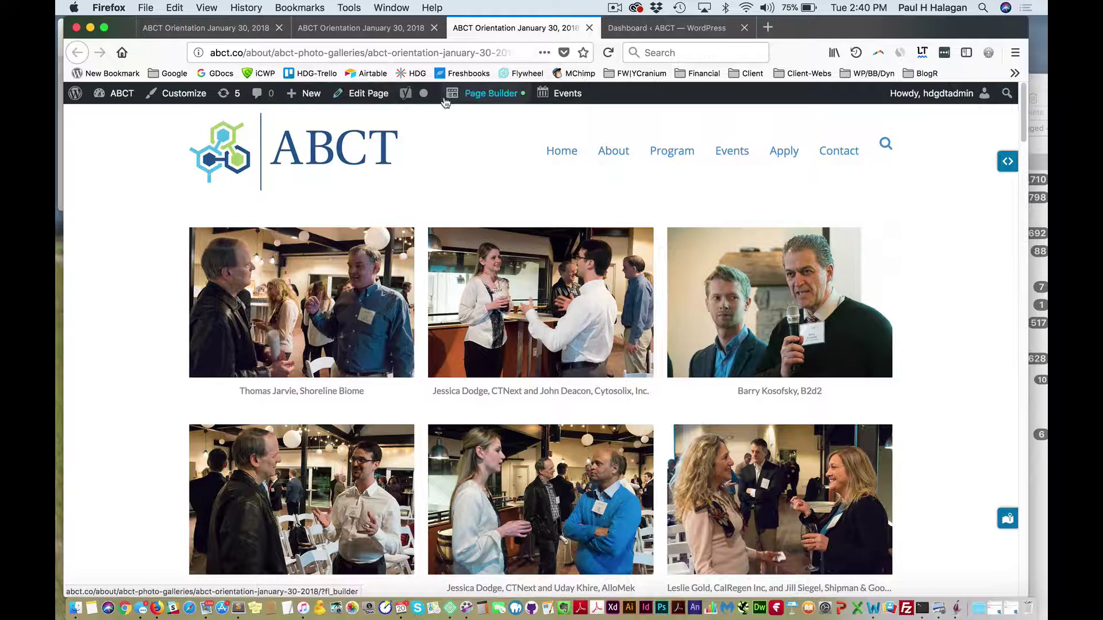
Step: Duplicate the ABCT Orientation January 30, 2018 layout into a new draft page from Beaver Builder's Tools menu
click(474, 99)
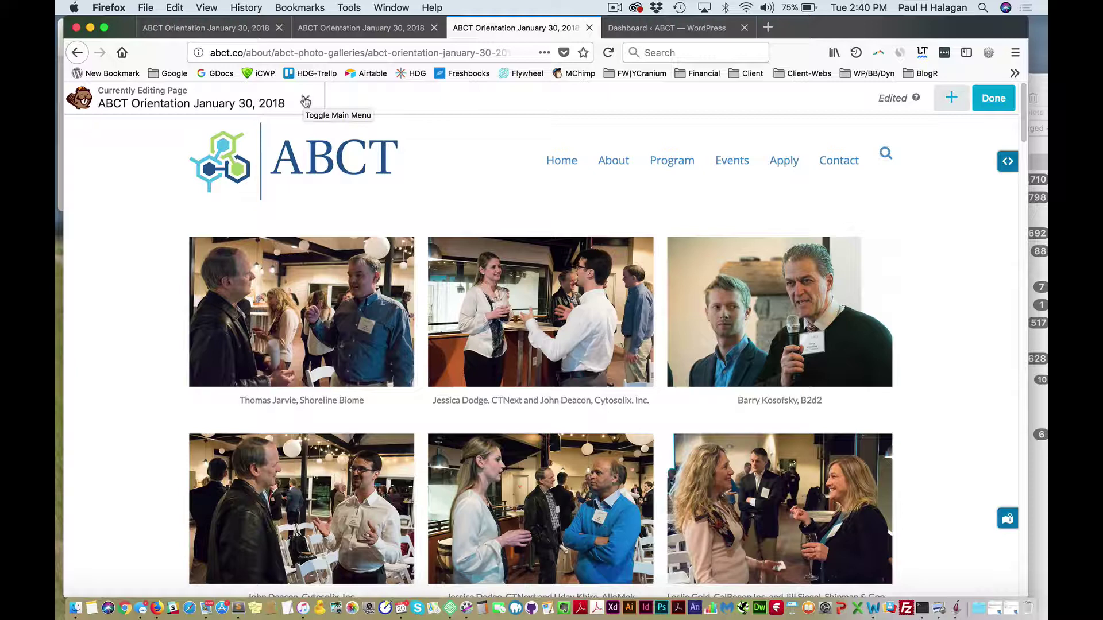
click(305, 101)
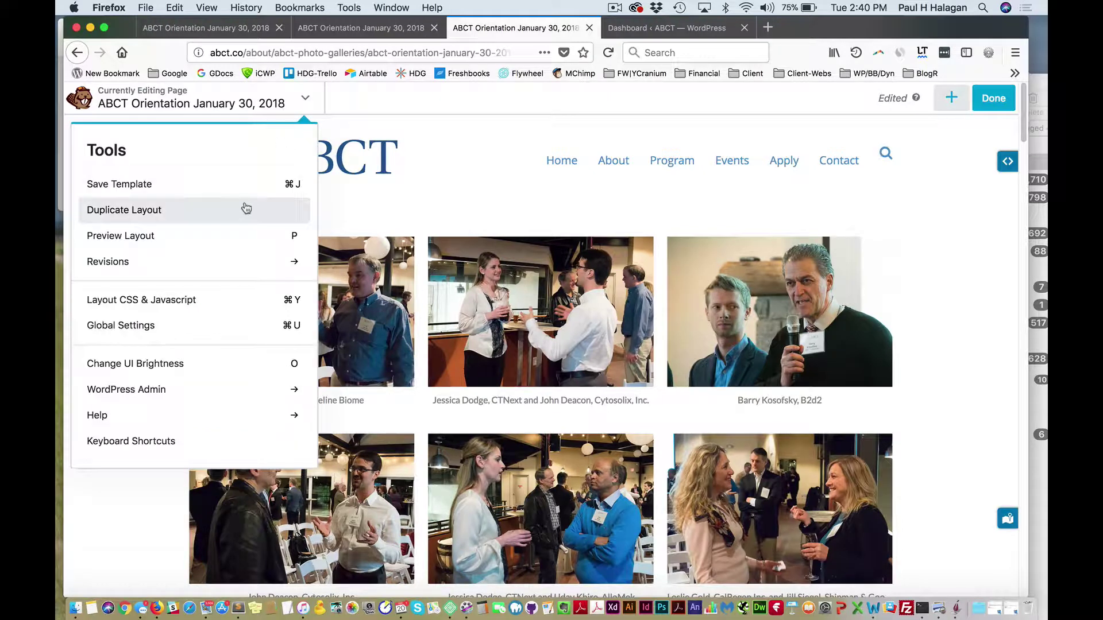
click(179, 212)
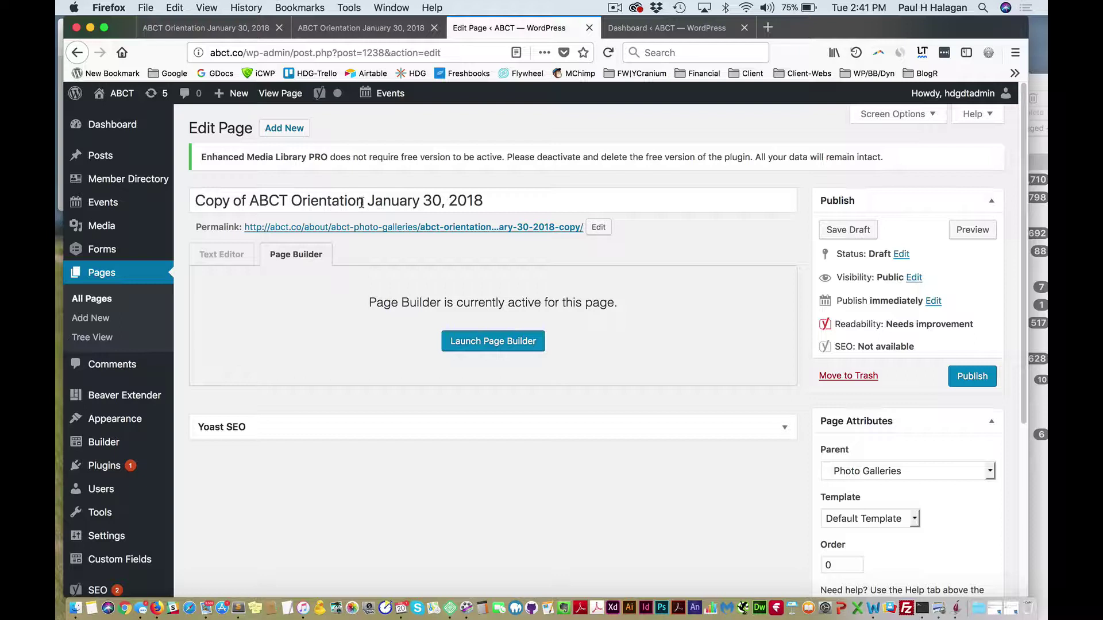
Step: Replace the title 'Copy of ABCT Orientation January 30, 2018' with 'February 20, 2018'
drag(418, 201, 195, 201)
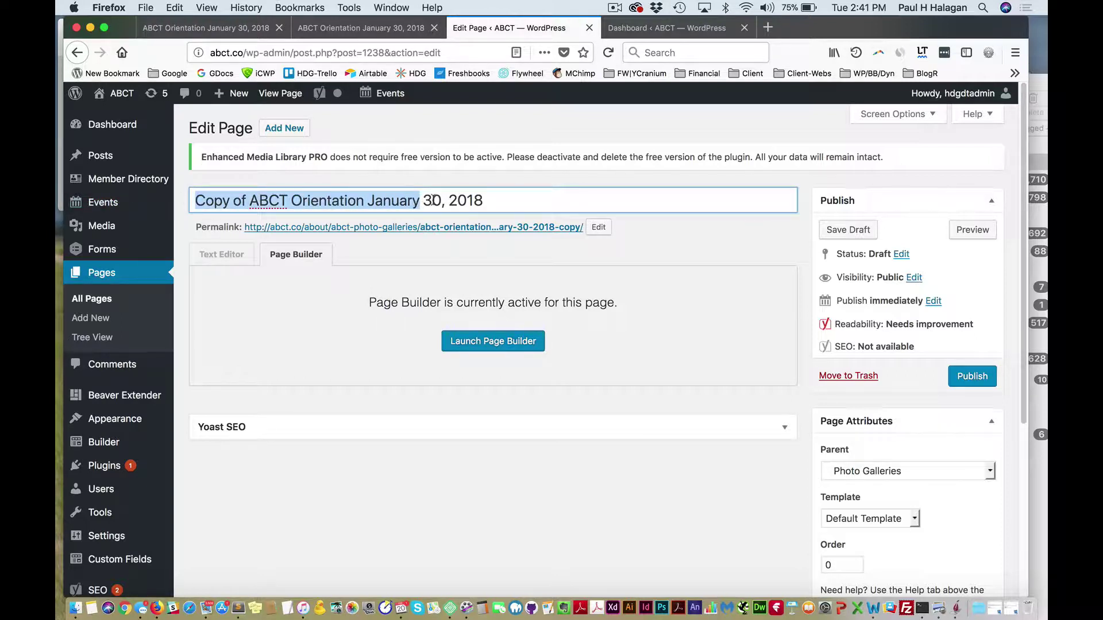
drag(432, 201, 183, 201)
key(BackSpace)
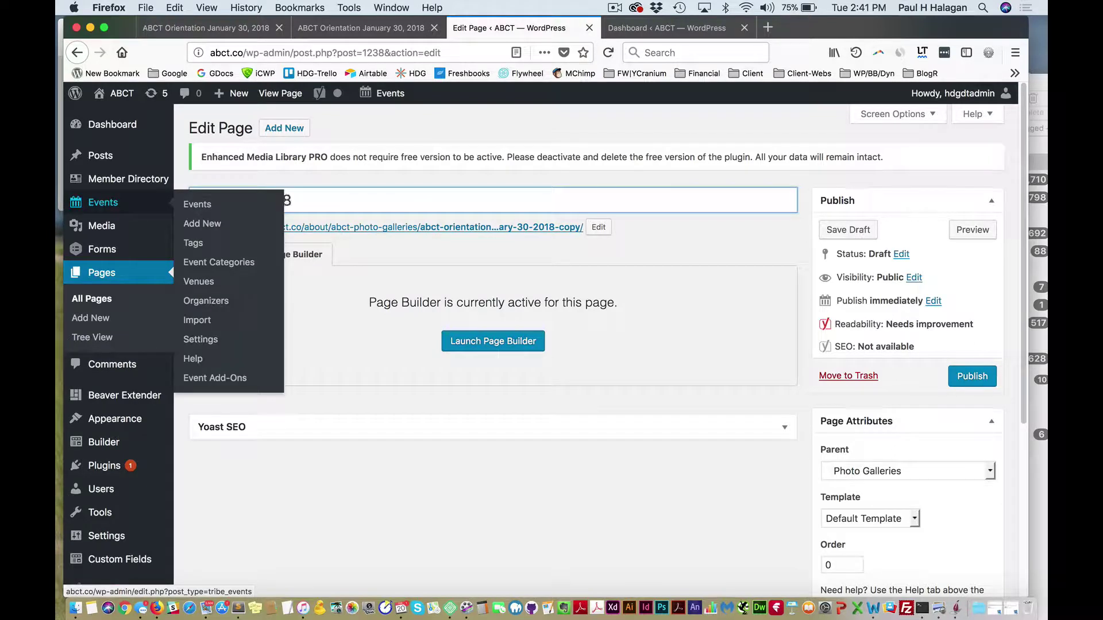
text(ABC)
click(427, 183)
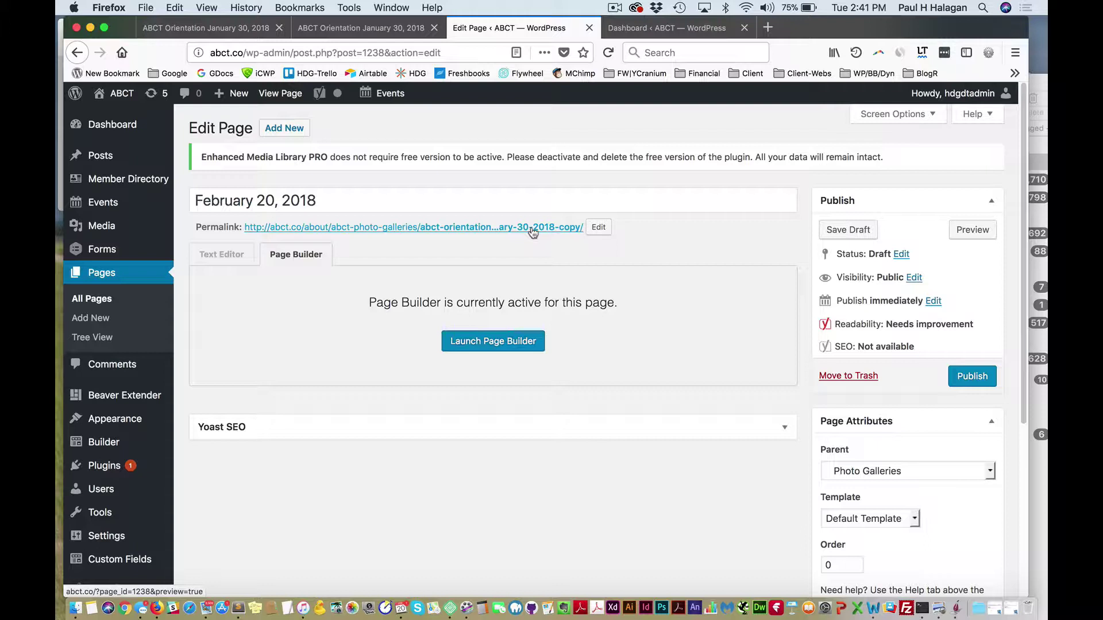
Step: Replace the abct-orientation-january-30 slug with 'february-20-2018', copied from the new title
click(600, 228)
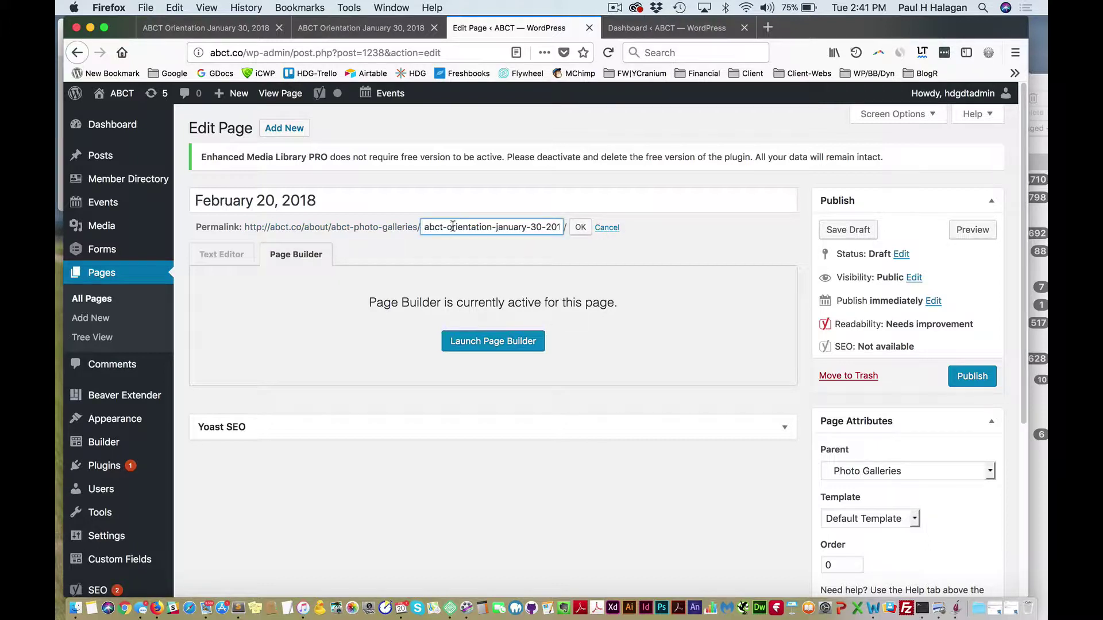
drag(320, 199, 154, 192)
key(super+c)
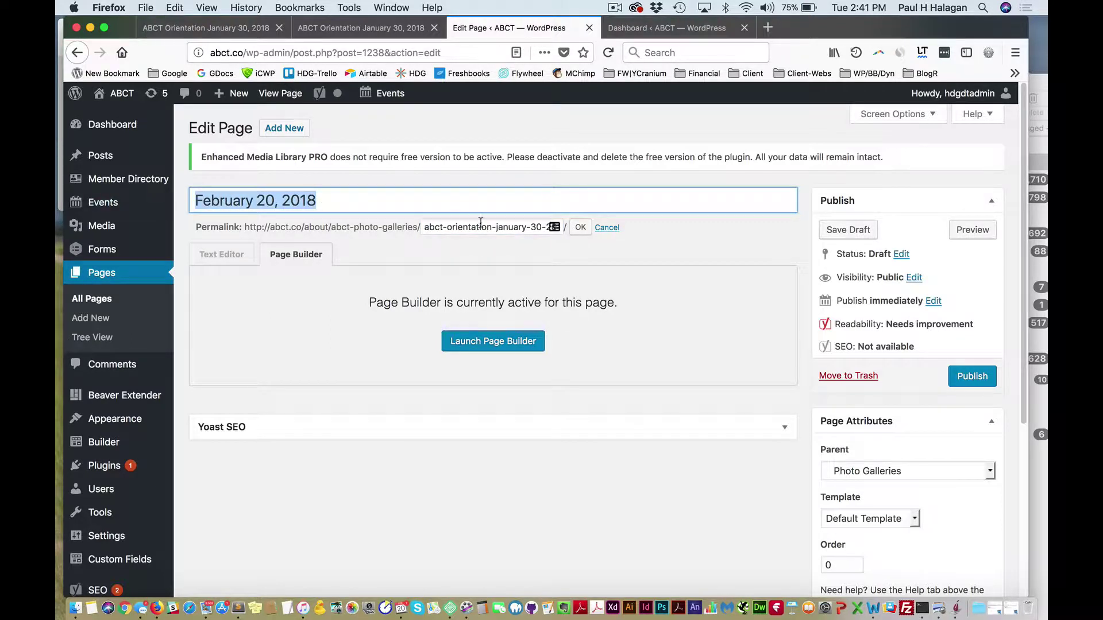
click(502, 228)
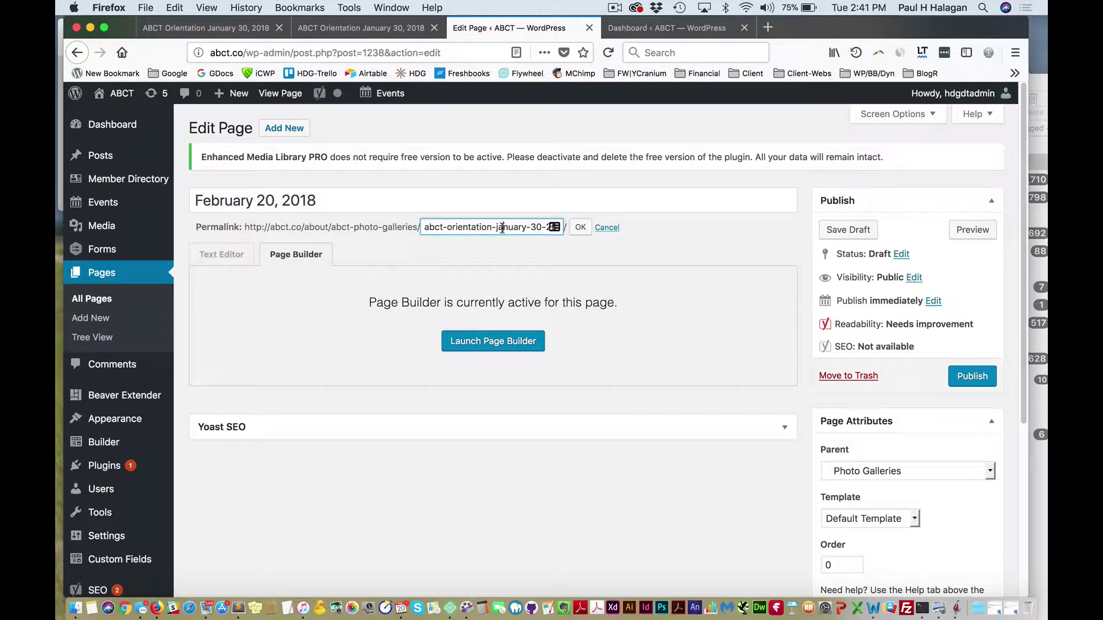
triple_click(502, 227)
key(super+v)
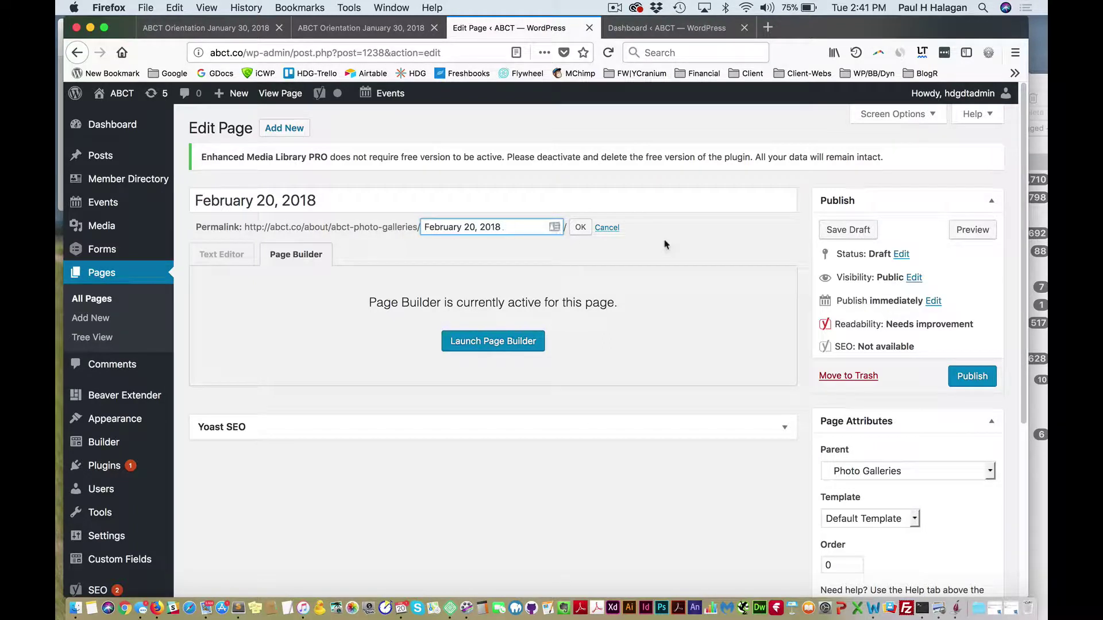
click(578, 228)
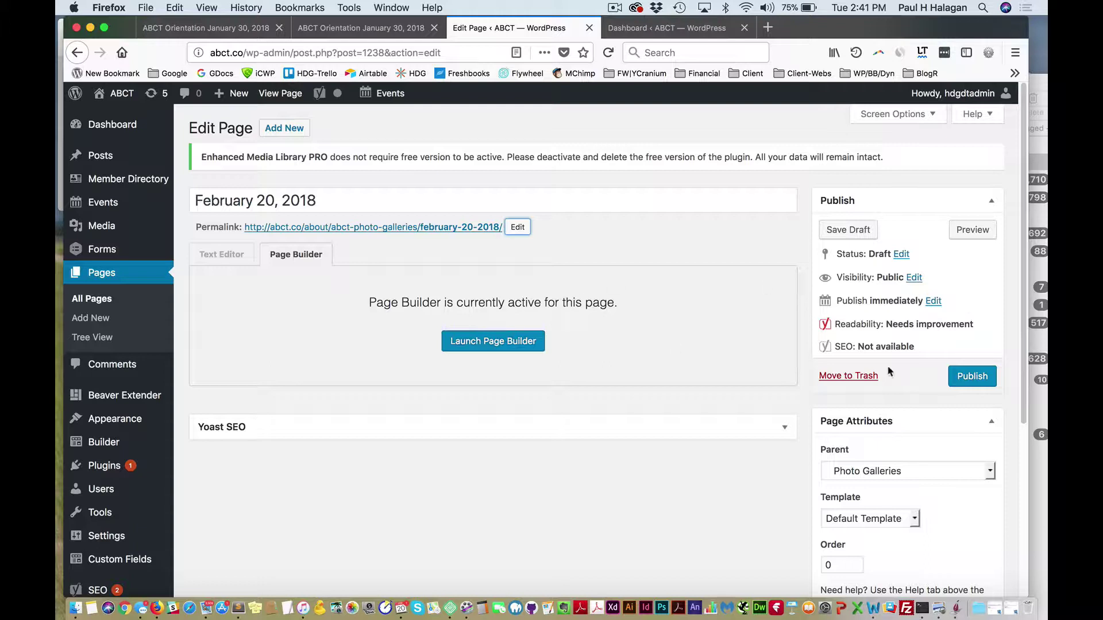
Step: Publish the February 20, 2018 draft and launch Beaver Builder on it
click(981, 381)
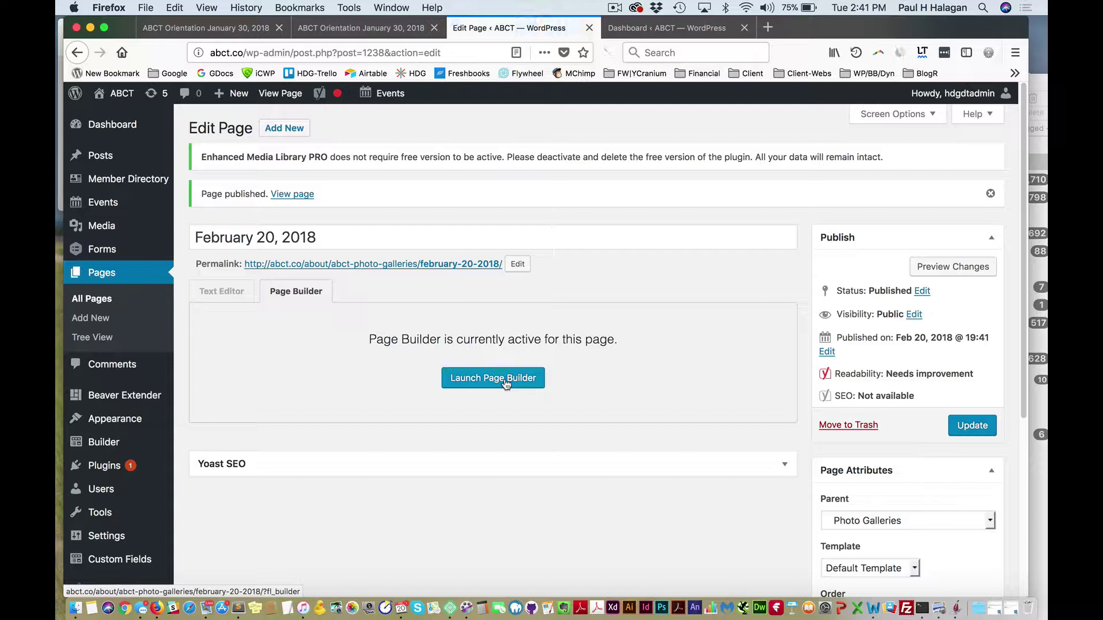
click(505, 382)
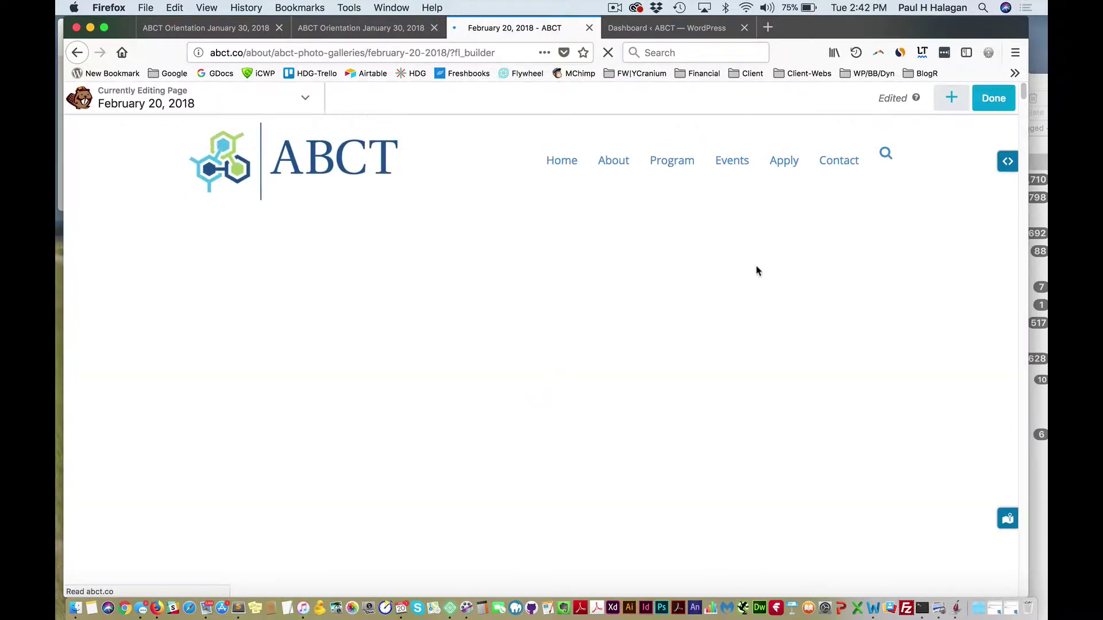
Step: Open the gallery module's settings and its Edit Gallery list of 60 carried-over photos
mouse_move(294, 282)
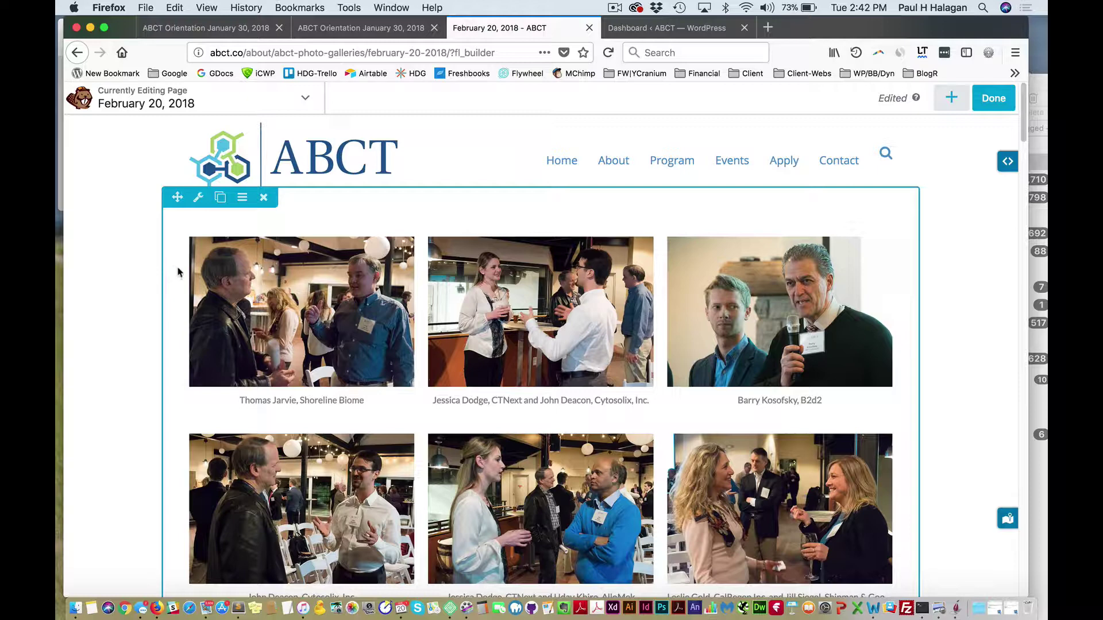
mouse_move(247, 293)
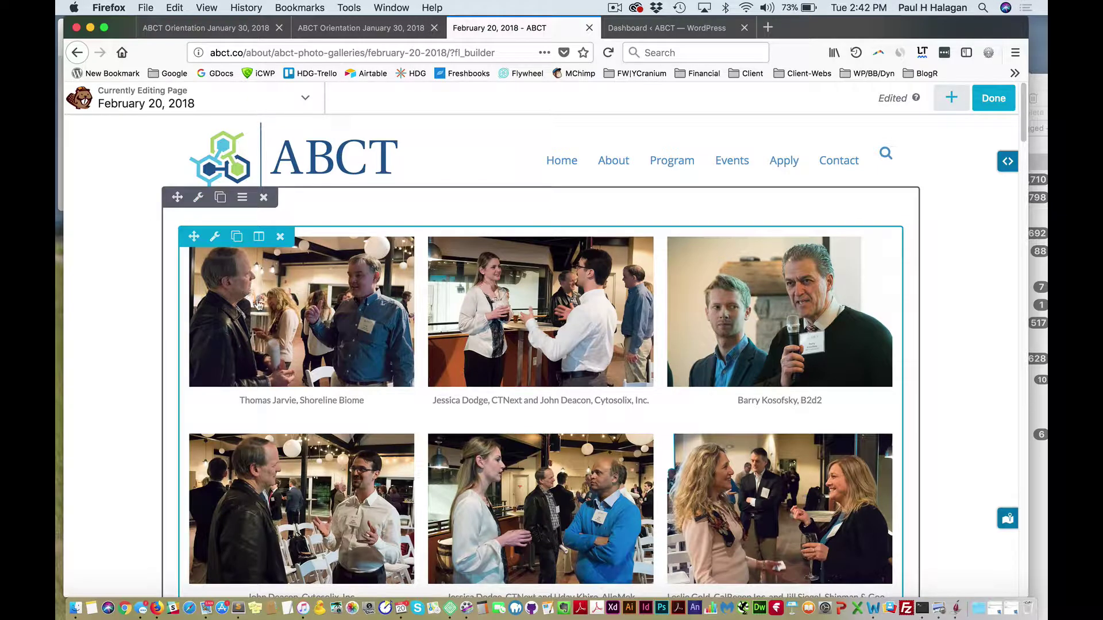
click(348, 320)
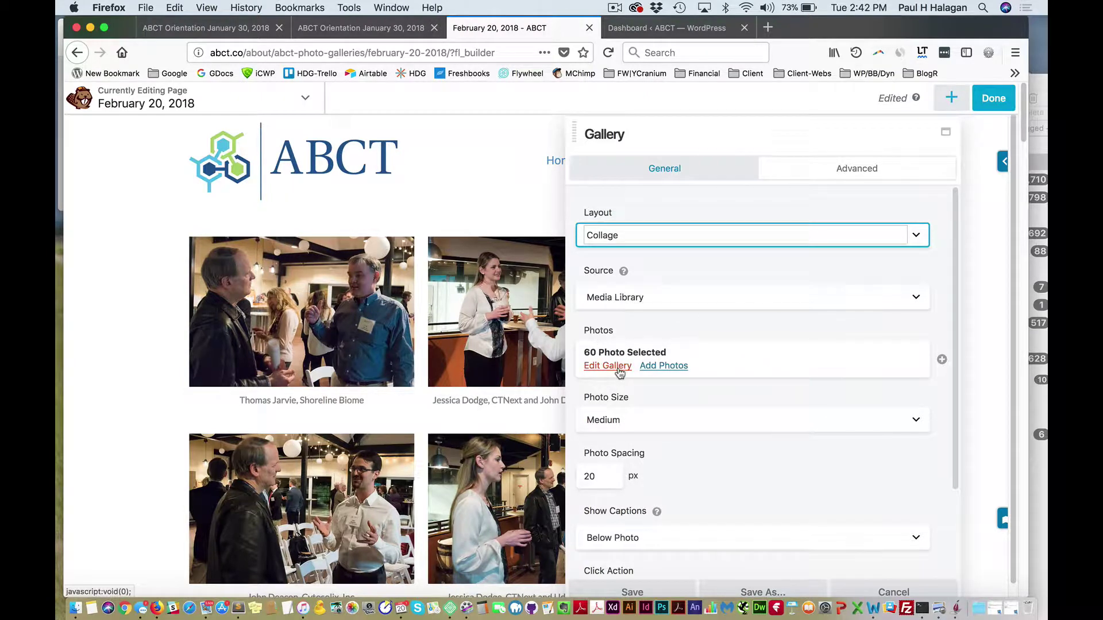
click(620, 369)
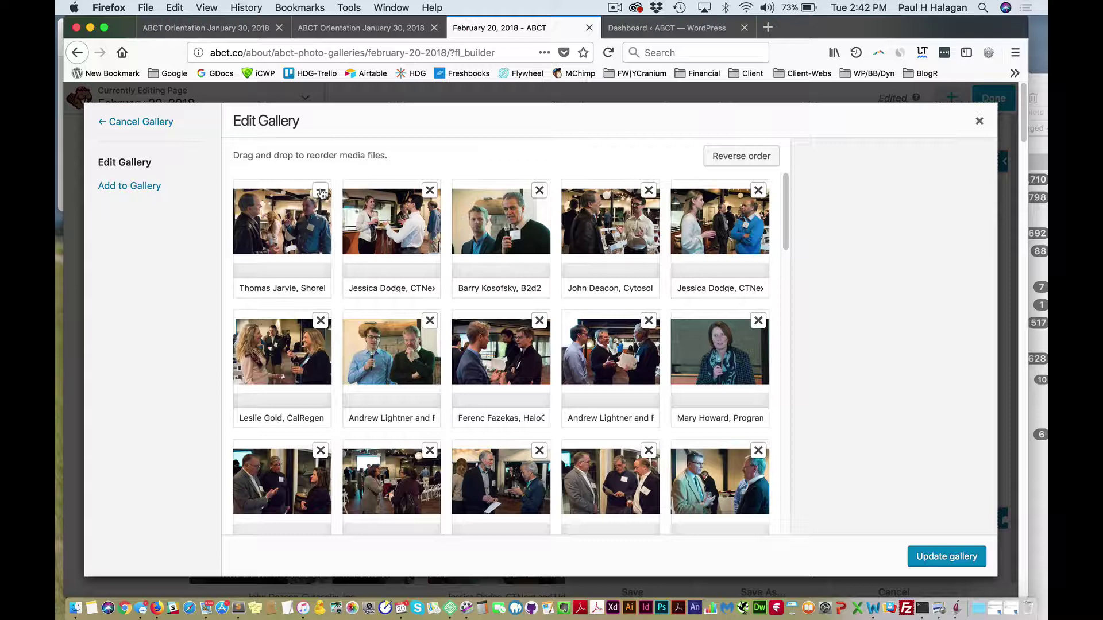
Step: Remove all 60 old January 30 photos until the Edit Gallery shows no items found
click(322, 191)
click(321, 191)
click(321, 191)
click(321, 192)
click(321, 191)
click(321, 191)
click(321, 191)
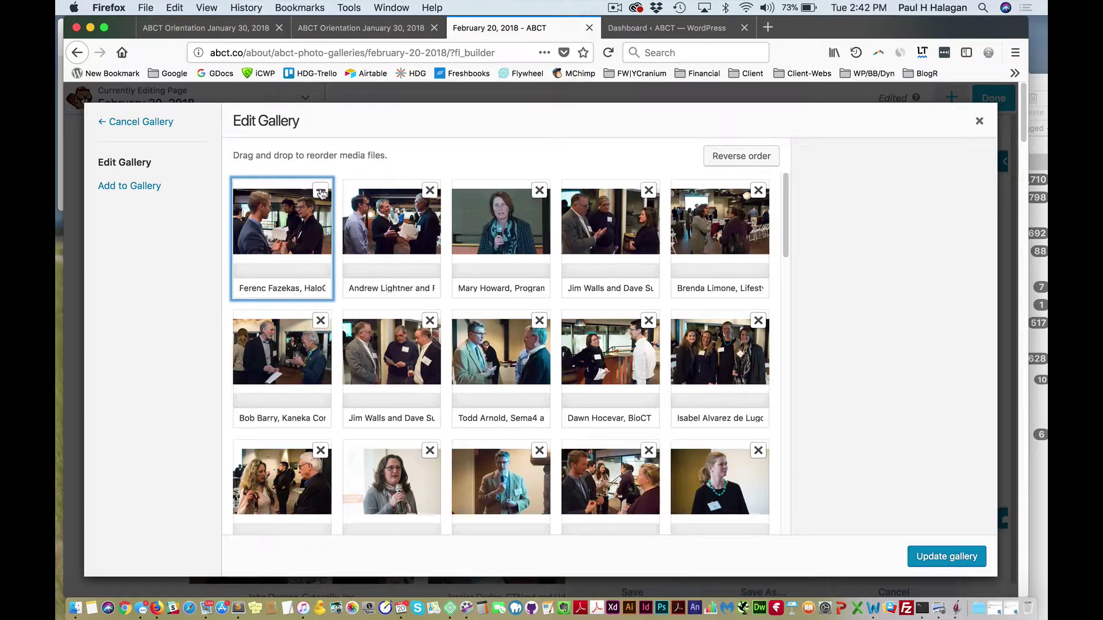
click(321, 192)
click(321, 192)
click(321, 191)
double_click(321, 192)
click(321, 192)
click(321, 192)
click(321, 191)
double_click(321, 191)
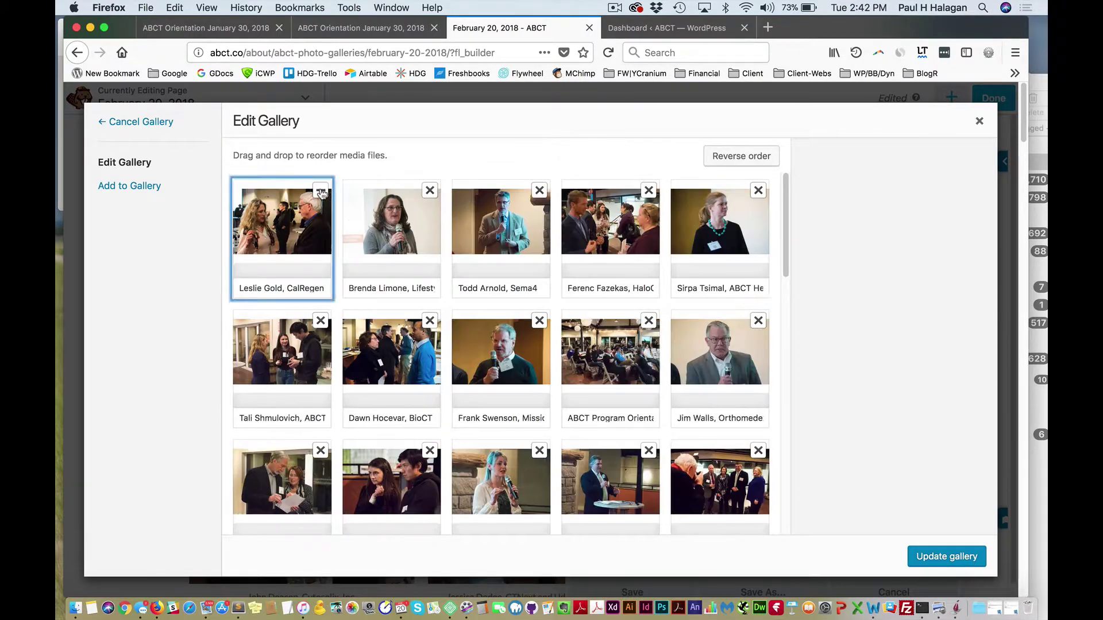
click(321, 191)
double_click(321, 191)
double_click(321, 192)
click(321, 191)
double_click(322, 191)
double_click(321, 191)
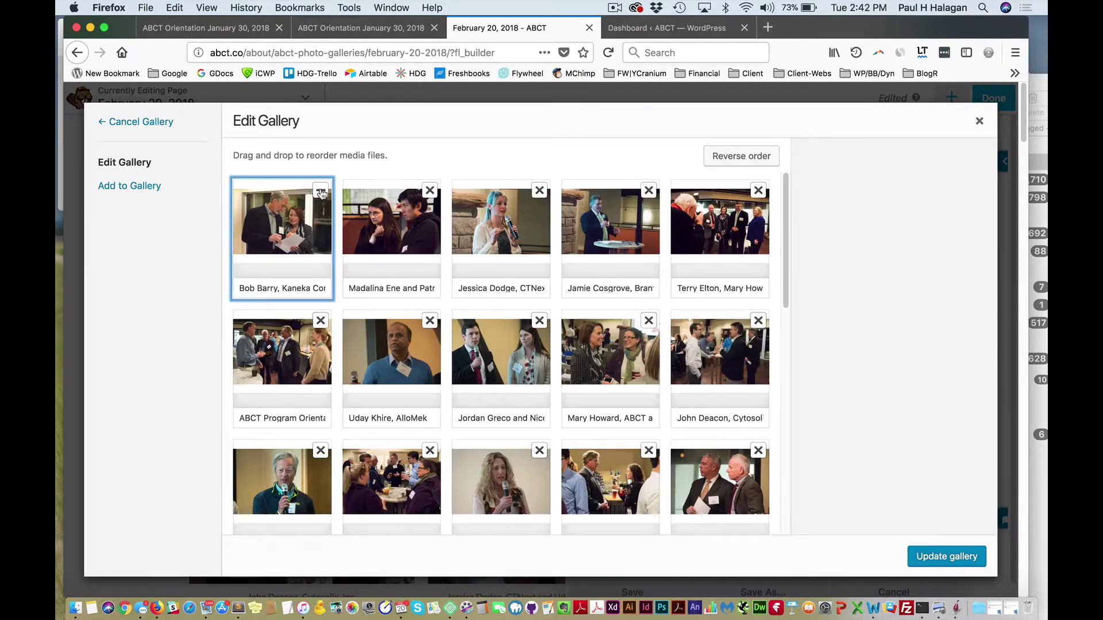
click(321, 192)
double_click(321, 191)
double_click(321, 191)
click(321, 191)
double_click(321, 192)
double_click(321, 191)
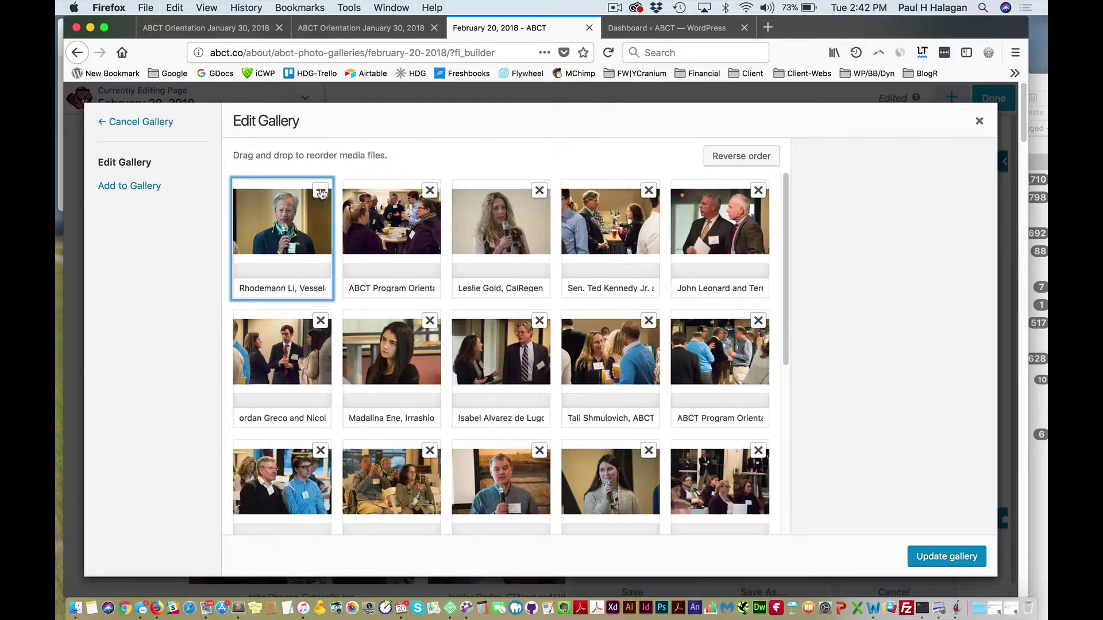
click(321, 191)
double_click(321, 191)
click(321, 191)
double_click(321, 191)
double_click(321, 191)
click(322, 191)
double_click(321, 191)
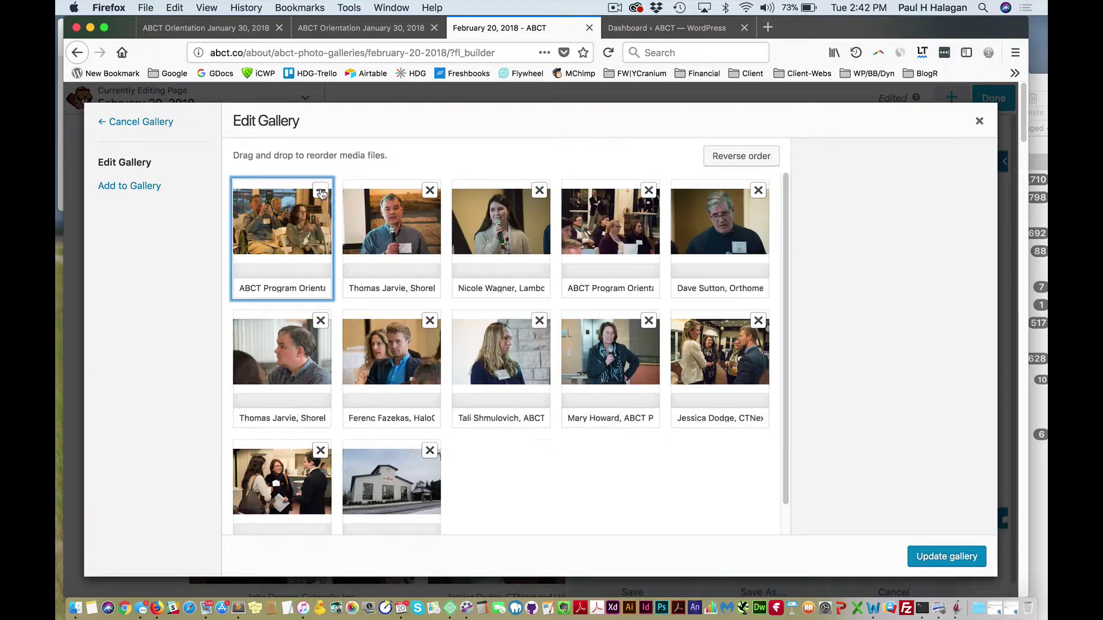
double_click(322, 192)
click(321, 191)
double_click(321, 191)
double_click(321, 191)
click(321, 191)
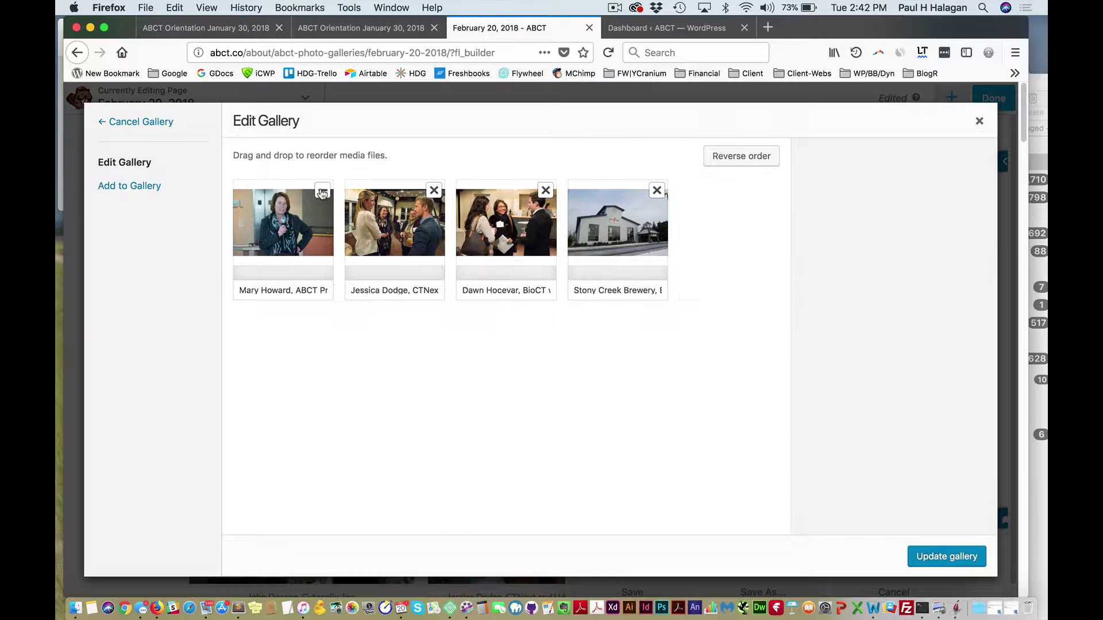
click(321, 191)
double_click(321, 191)
click(321, 192)
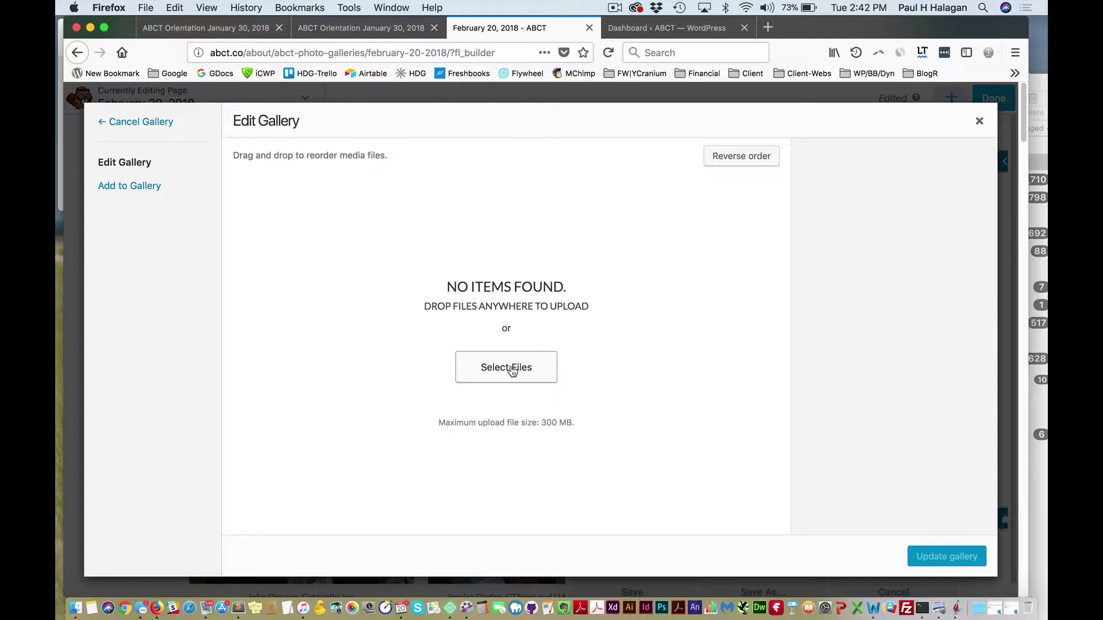
Step: Select ten consecutive event photos in the media library and add them to the gallery
click(151, 187)
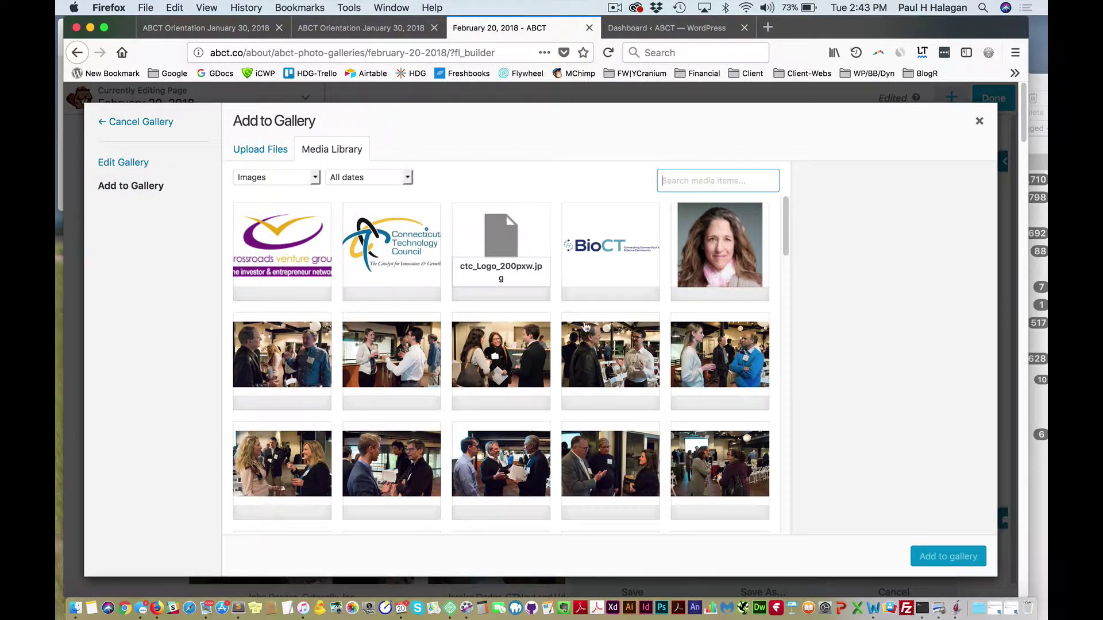
click(268, 371)
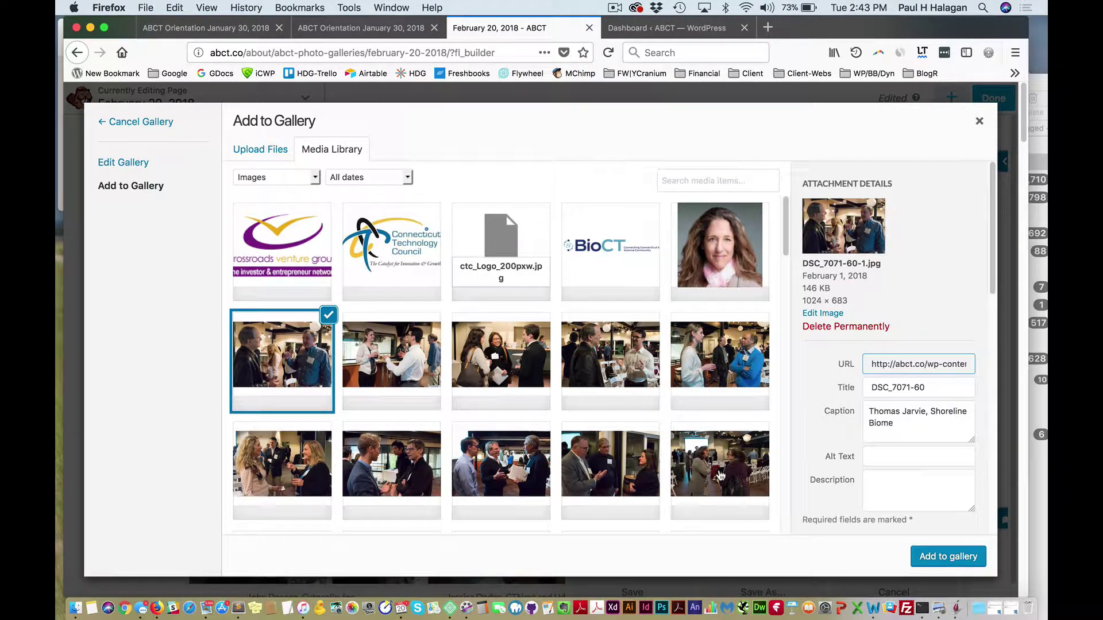
shift+click(721, 476)
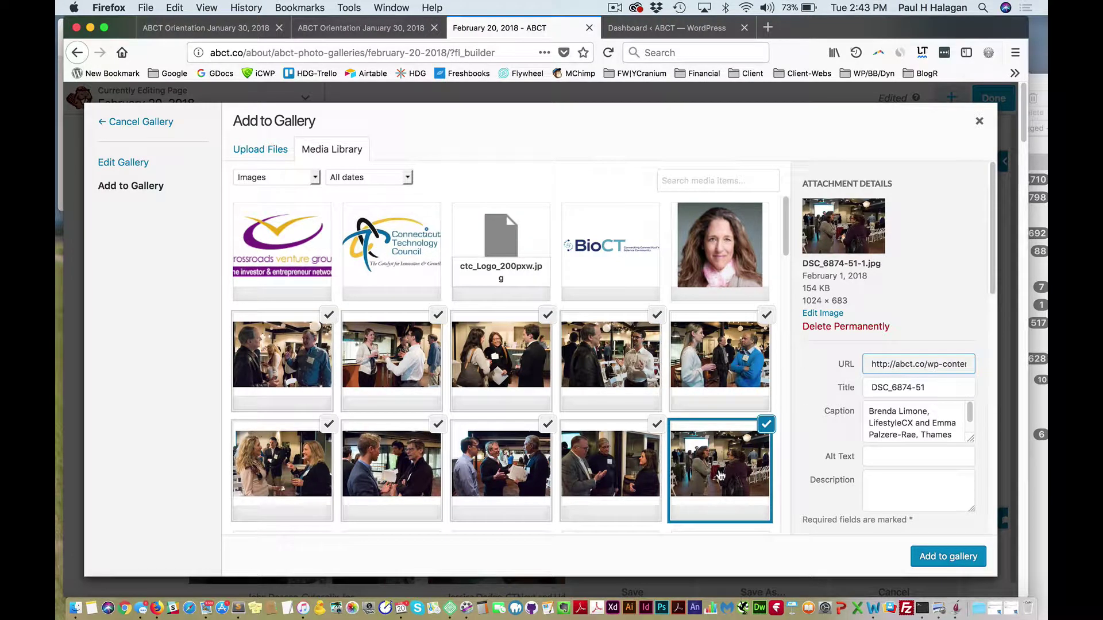
click(955, 562)
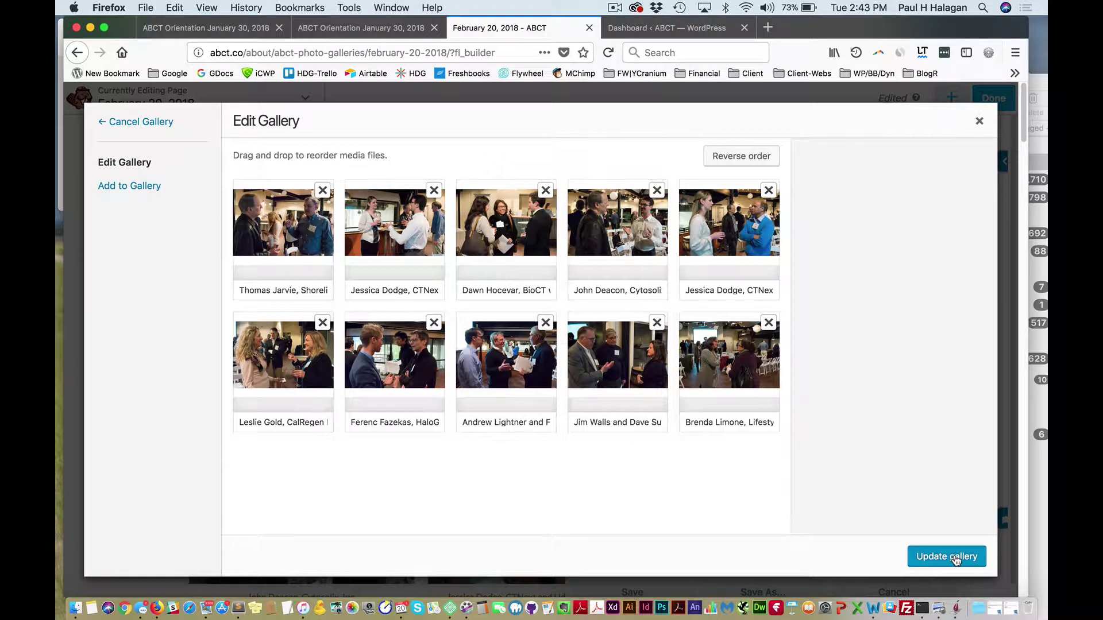
Step: Update the gallery to save its ten captioned event photos
click(956, 557)
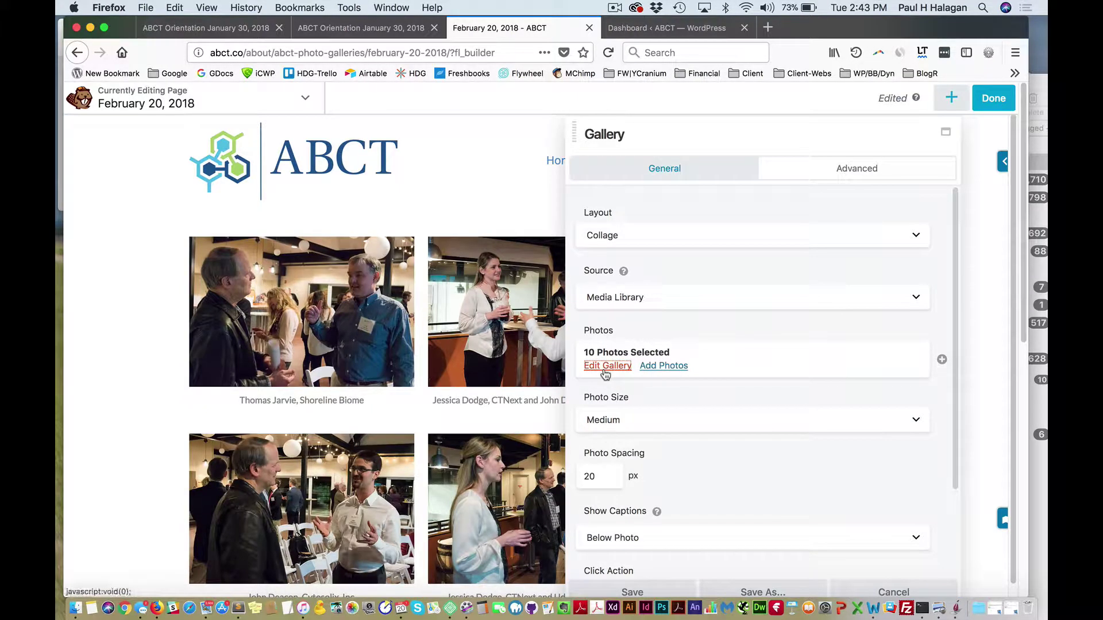
mouse_move(270, 346)
click(599, 368)
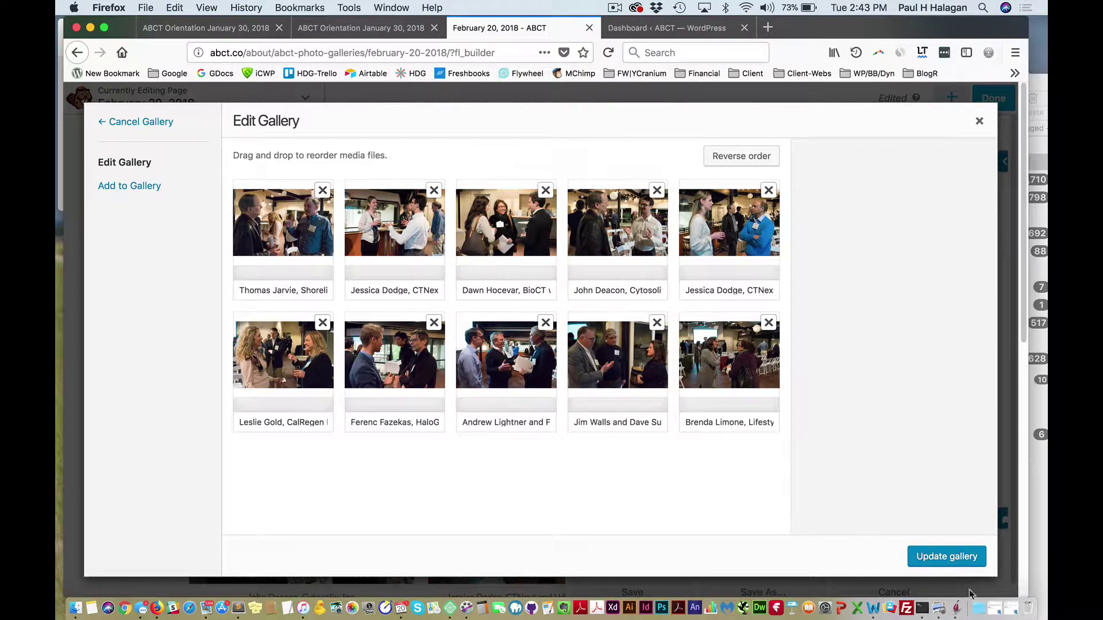
click(952, 562)
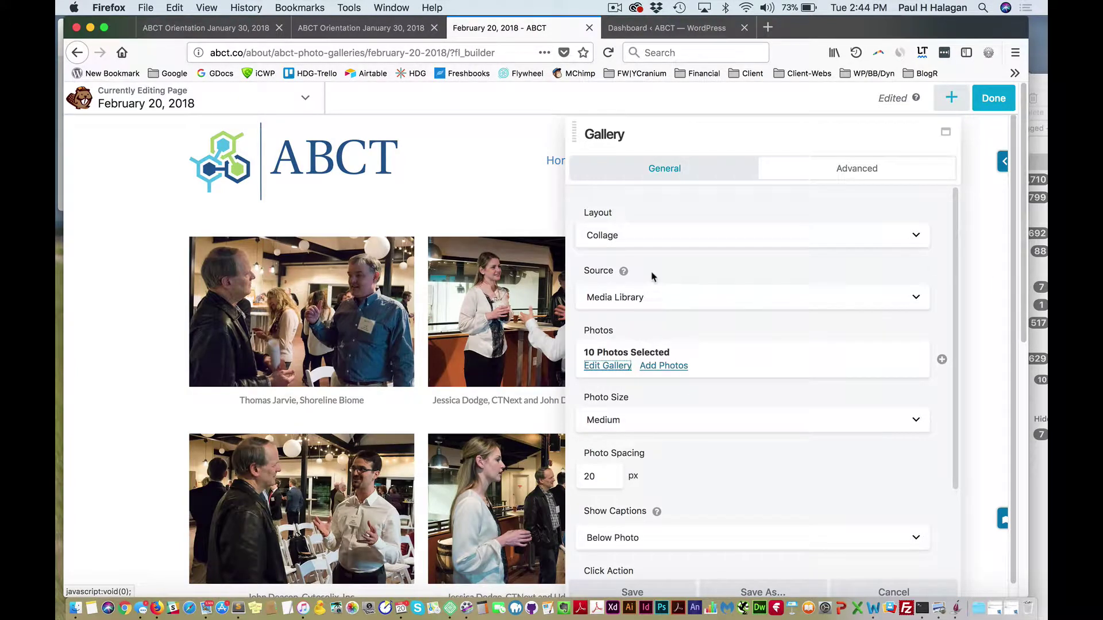
scroll(747, 303, down, 2)
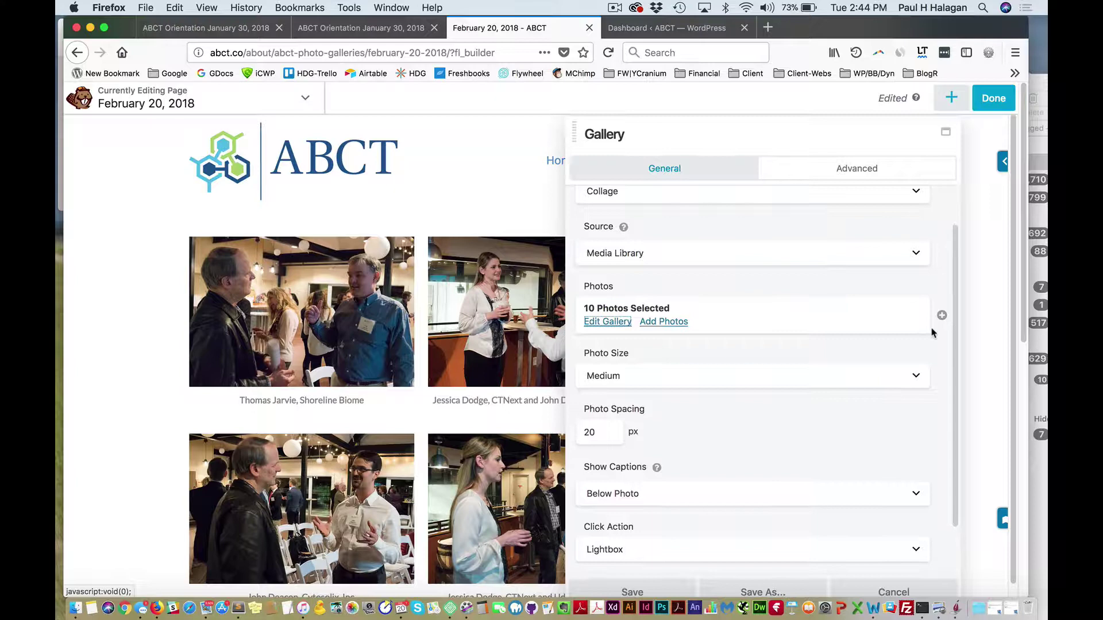
scroll(931, 330, down, 2)
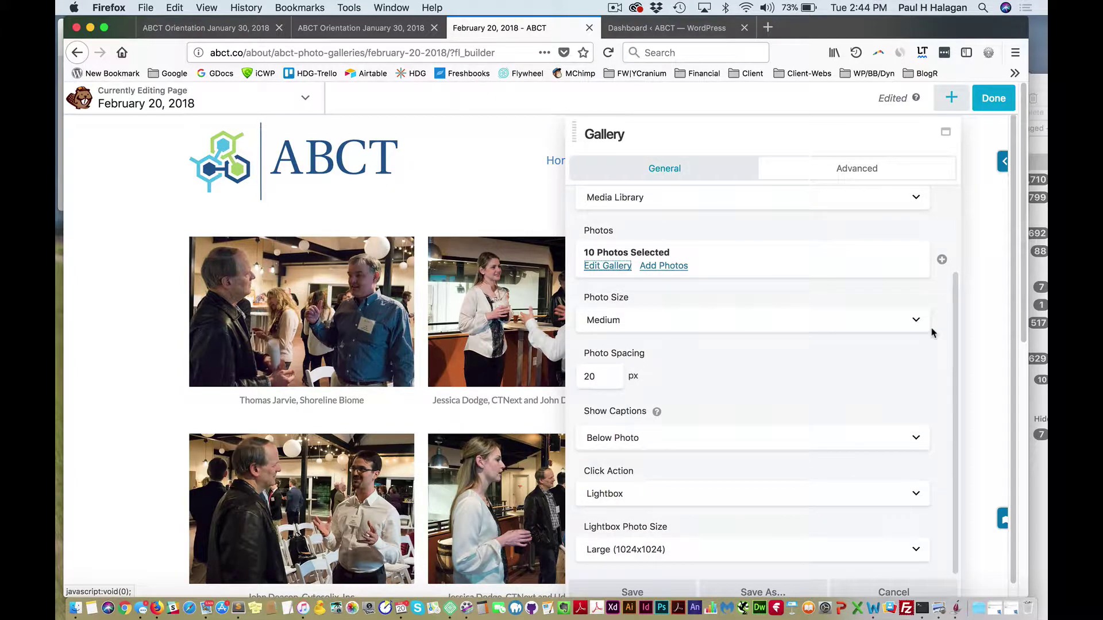
scroll(932, 332, up, 4)
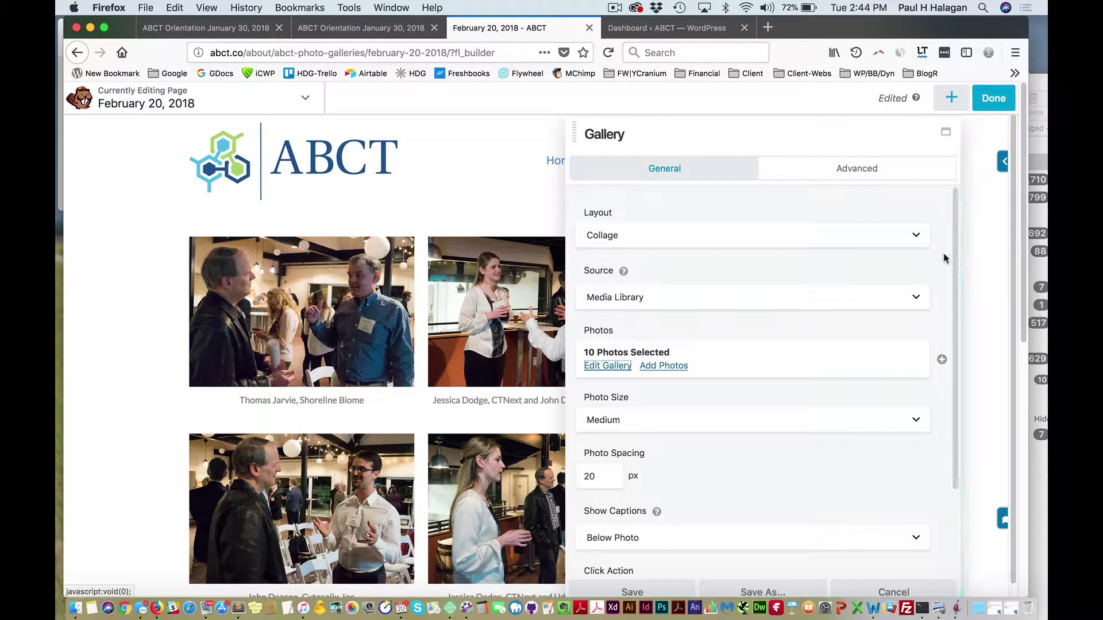
Step: Exit Beaver Builder, discarding the unpublished changes and confirming the discard
click(994, 103)
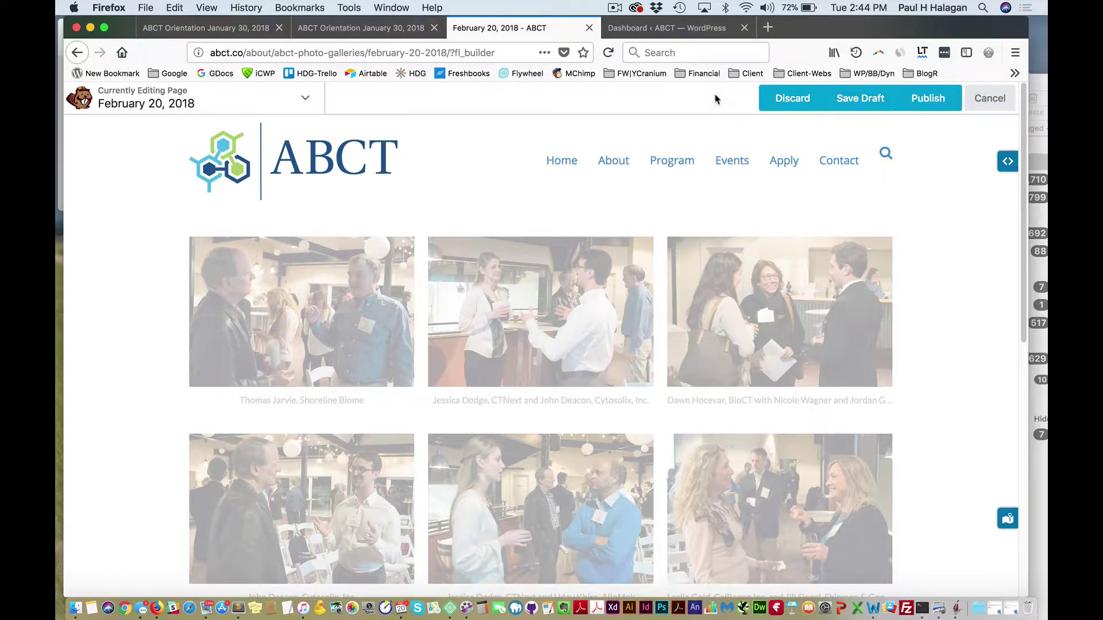
click(791, 119)
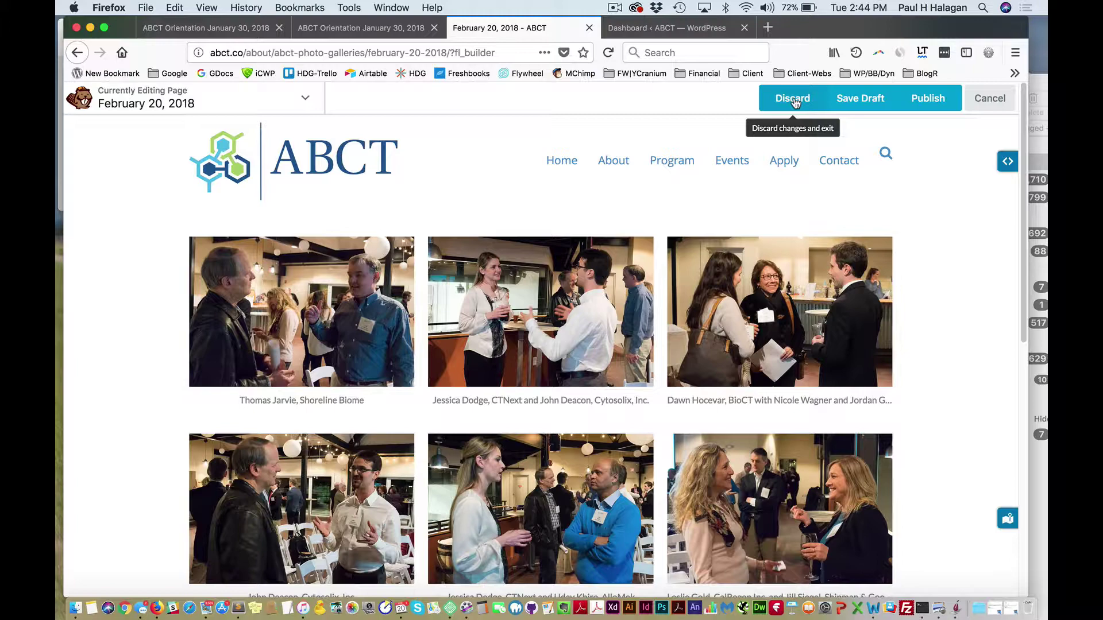
click(794, 100)
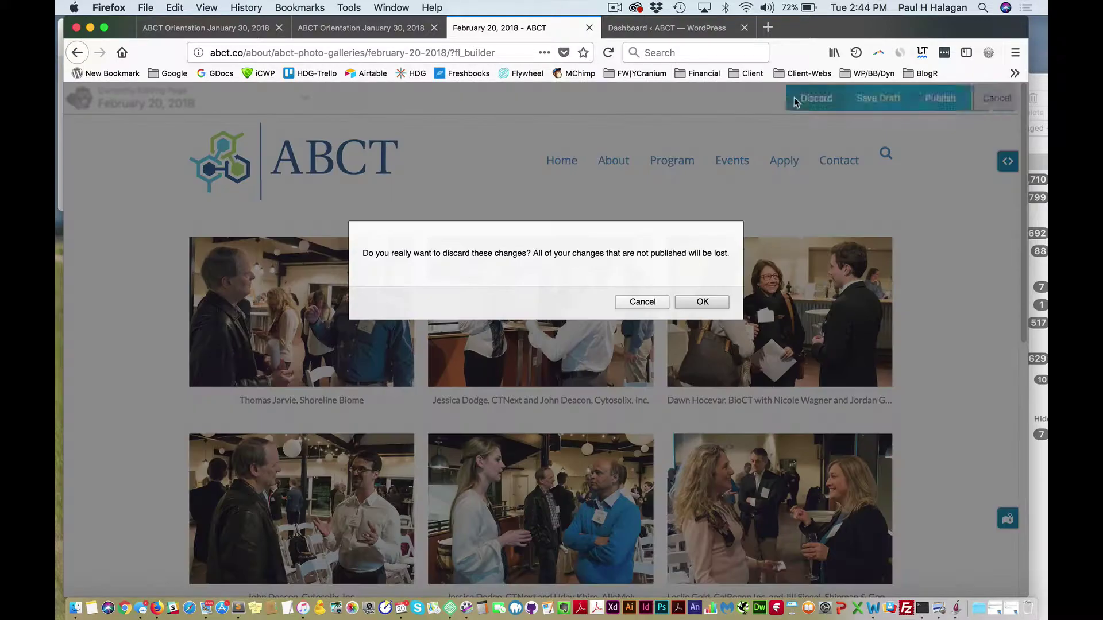
click(698, 303)
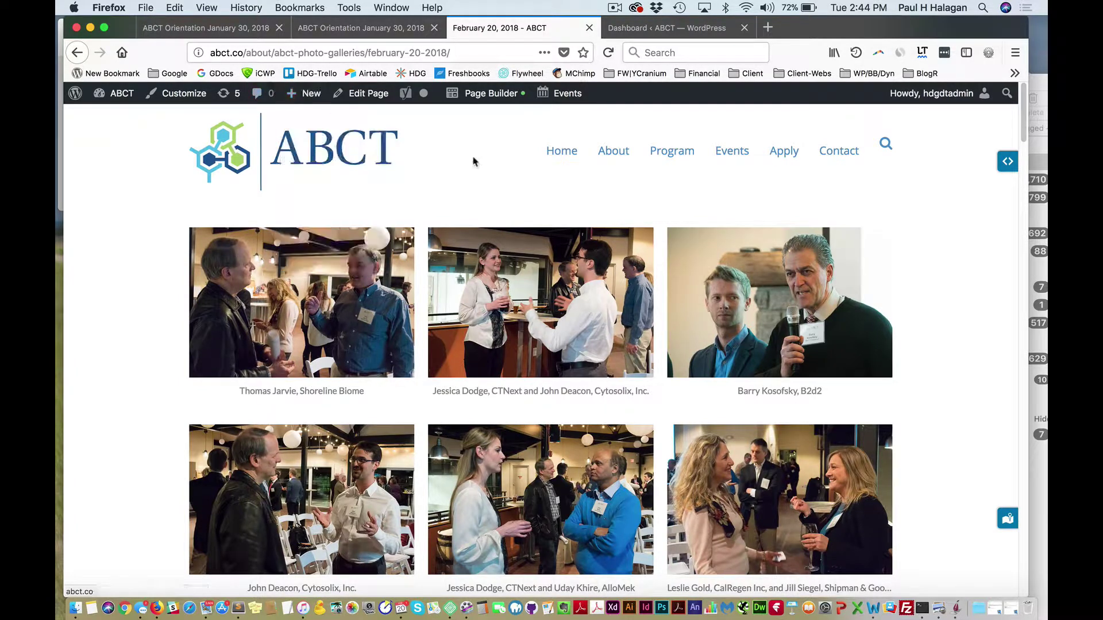
Step: Go to Photo Galleries under the About menu in the site navigation
mouse_move(623, 156)
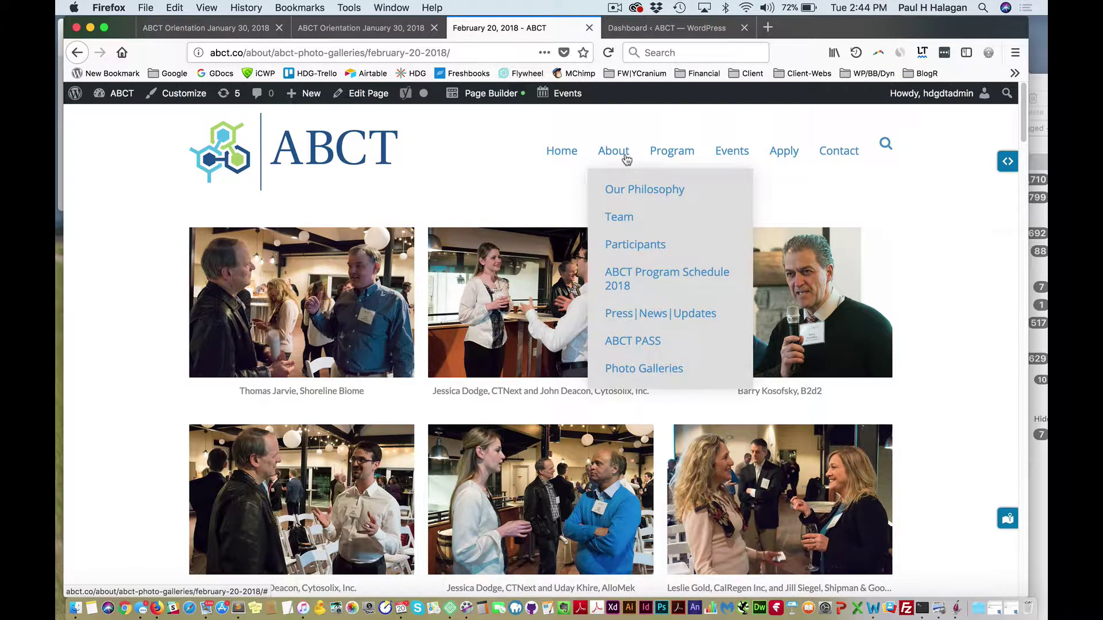
click(641, 372)
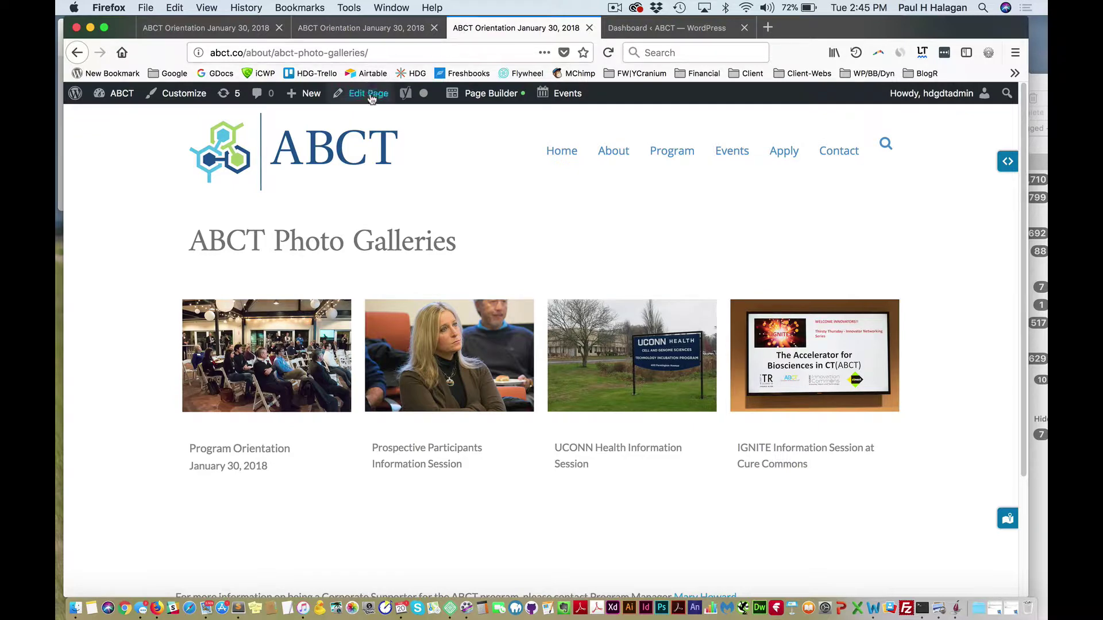
Step: Launch Beaver Builder on the ABCT Photo Galleries page and scroll down to the gallery tiles
click(492, 93)
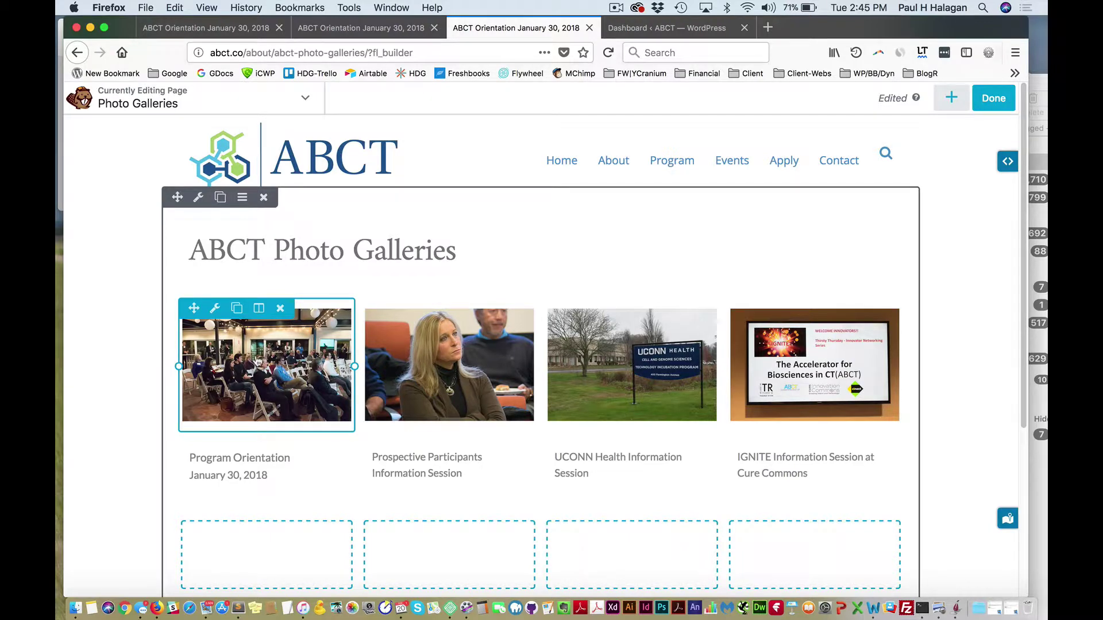
scroll(257, 361, down, 3)
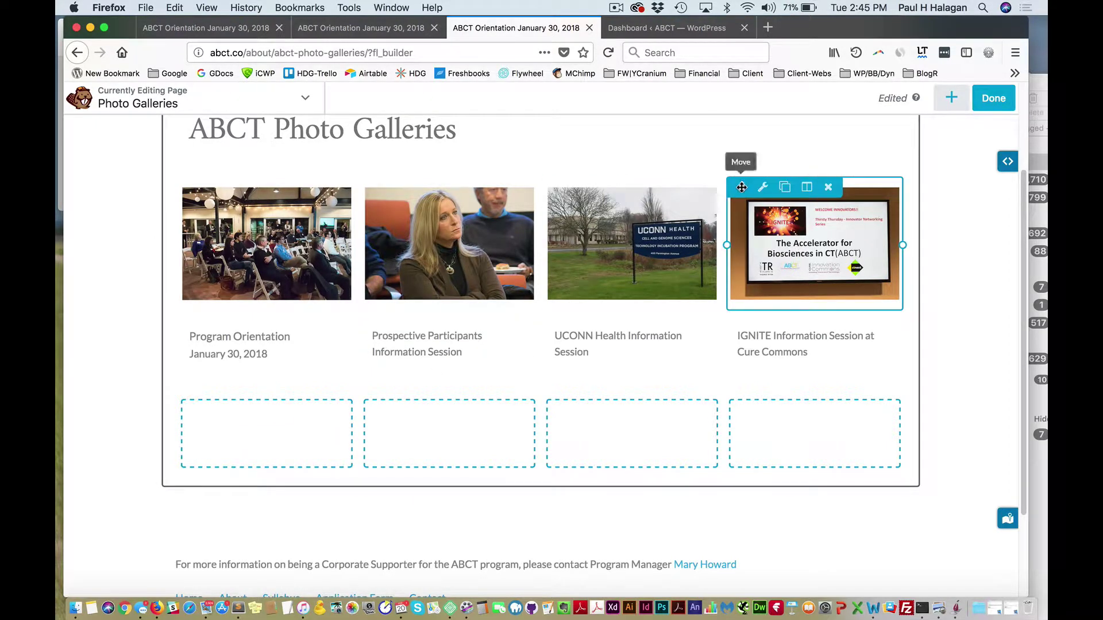
Step: Move the IGNITE photo and caption to row two, column one, UCONN to column four, and Prospective Participants to column three
drag(741, 187, 244, 458)
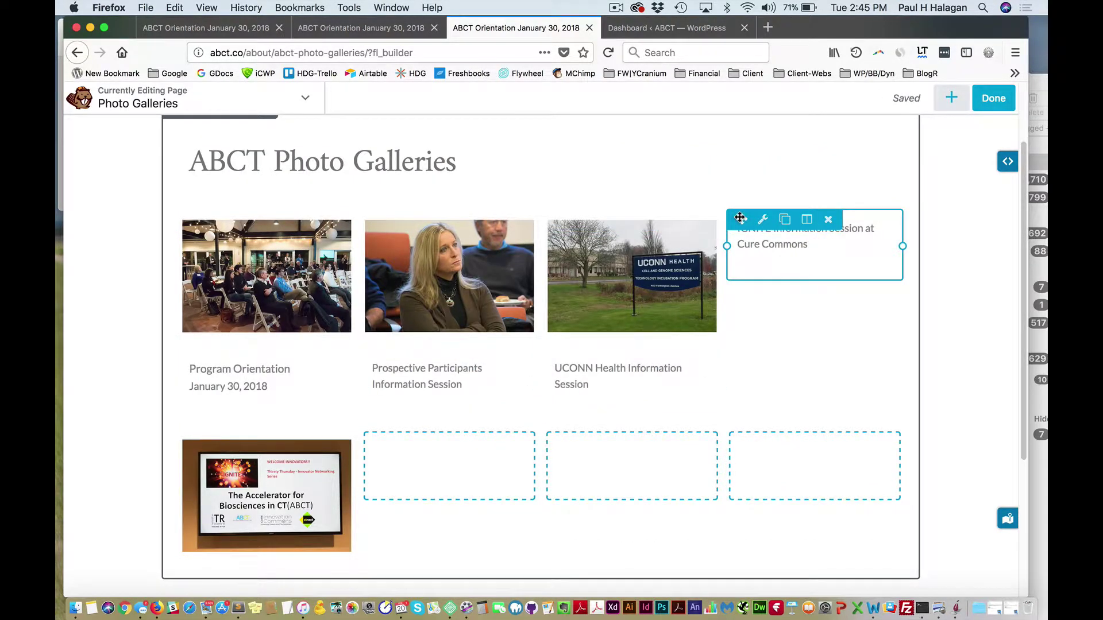
drag(740, 219, 263, 570)
drag(560, 251, 739, 253)
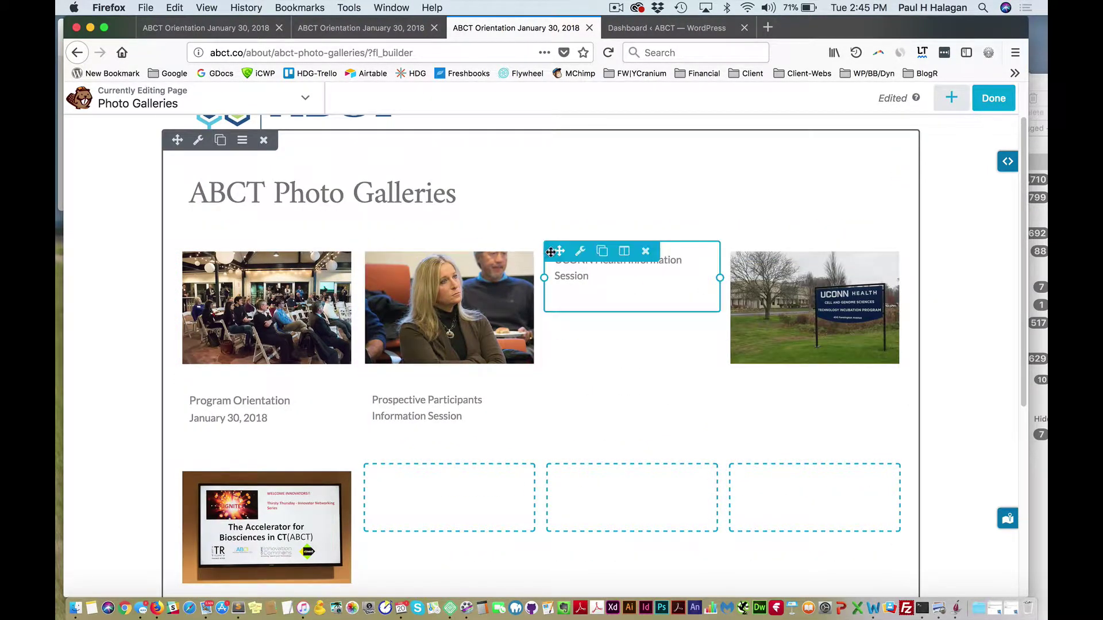
drag(550, 252, 815, 382)
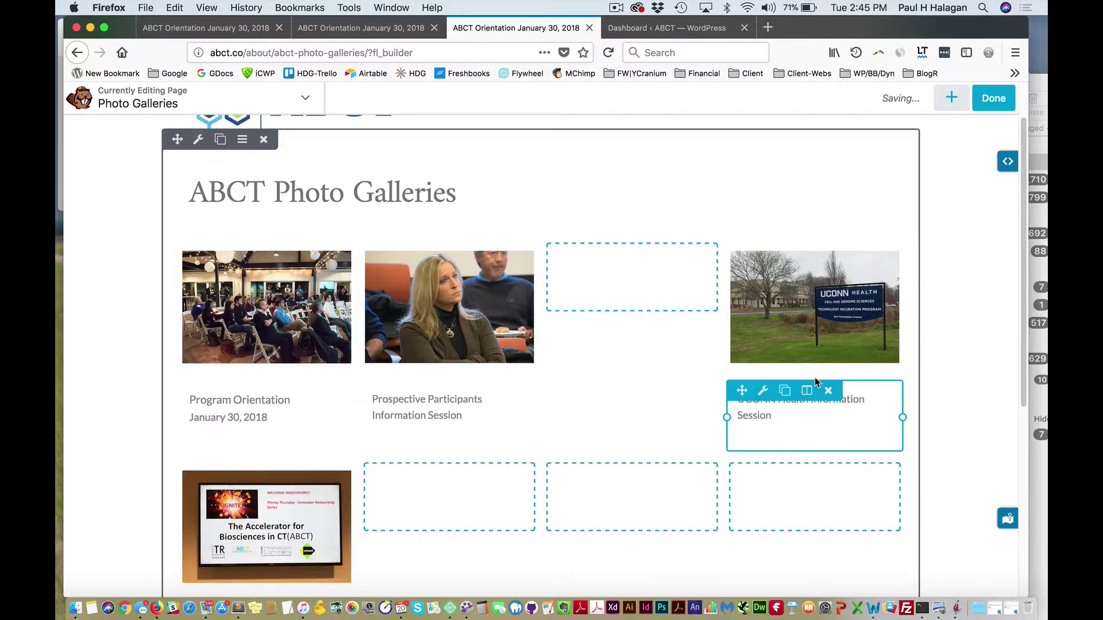
drag(380, 253, 567, 262)
drag(378, 250, 636, 376)
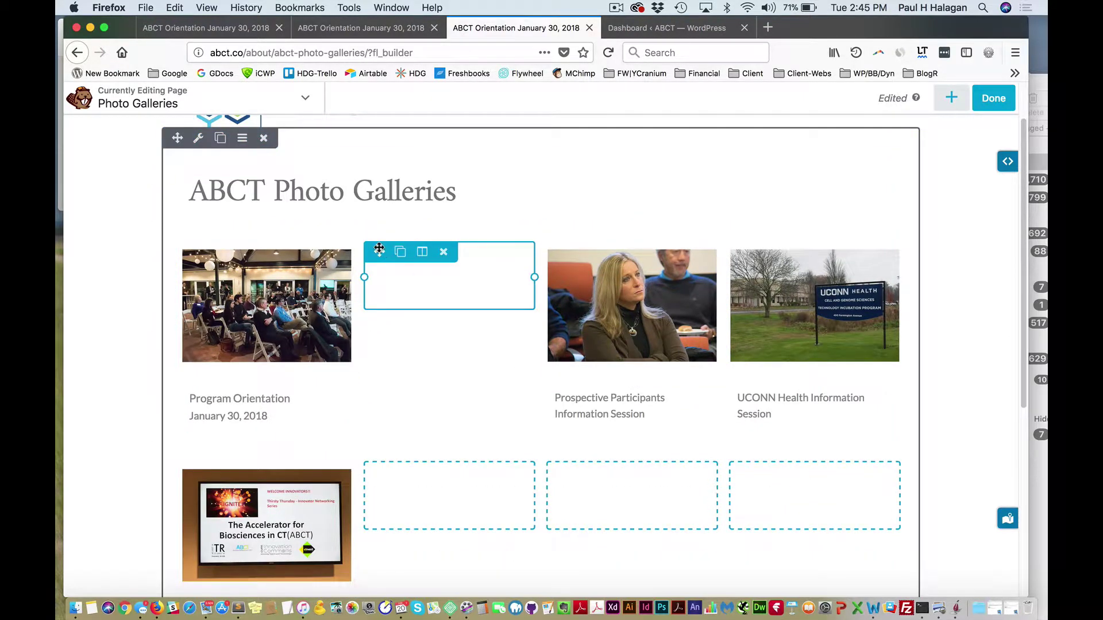
Step: Remove the empty column-two module and place a duplicate of the first gallery photo there
click(446, 254)
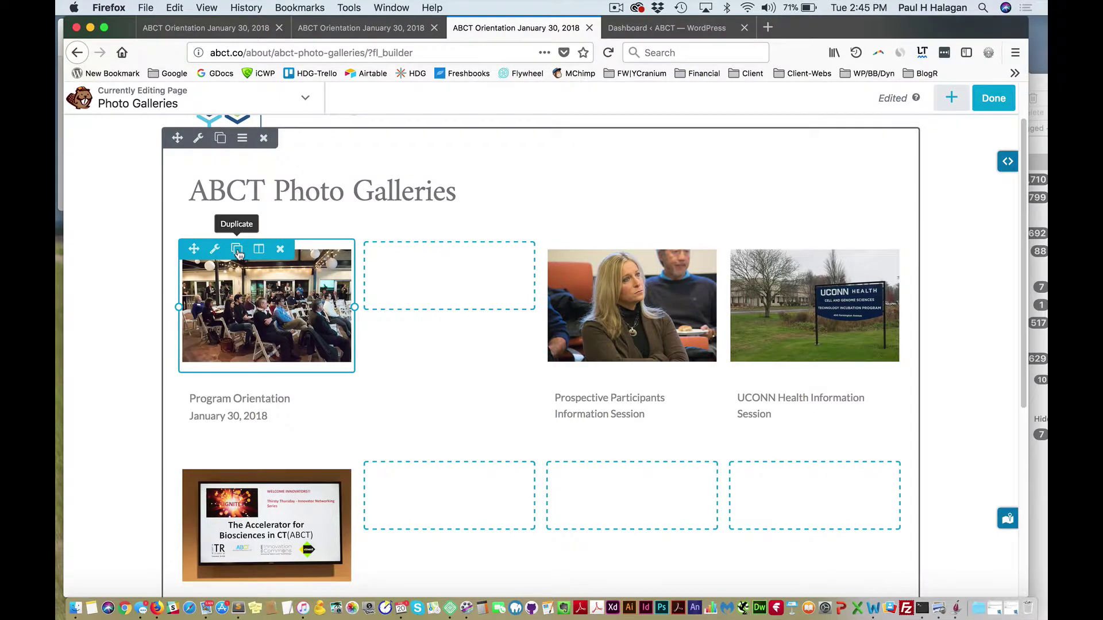
click(237, 250)
scroll(229, 242, down, 5)
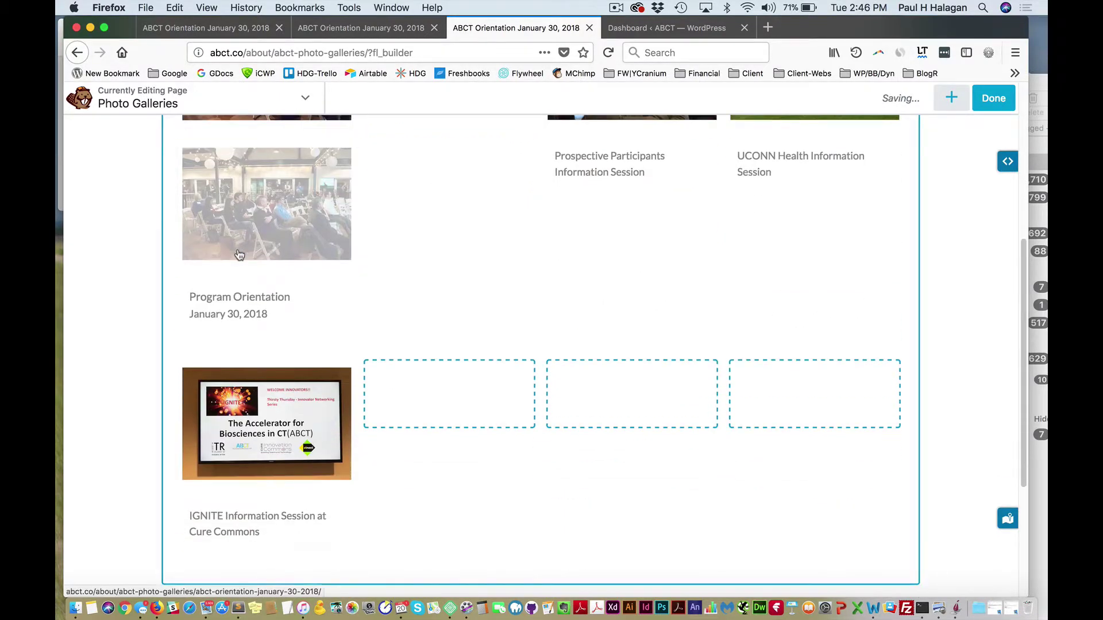
scroll(216, 212, up, 2)
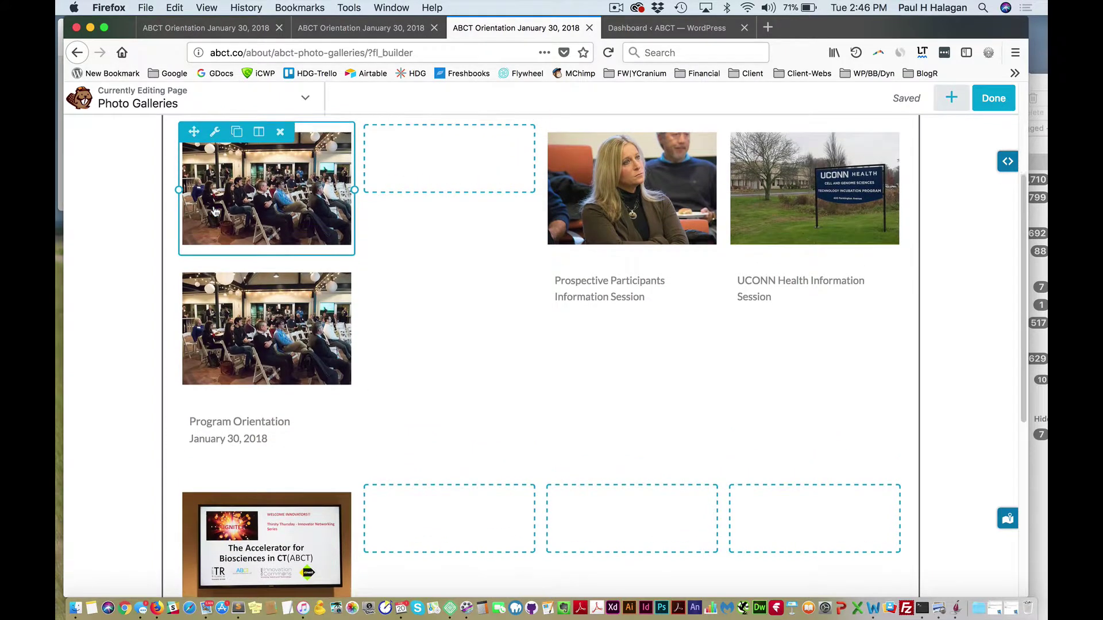
drag(193, 142, 447, 166)
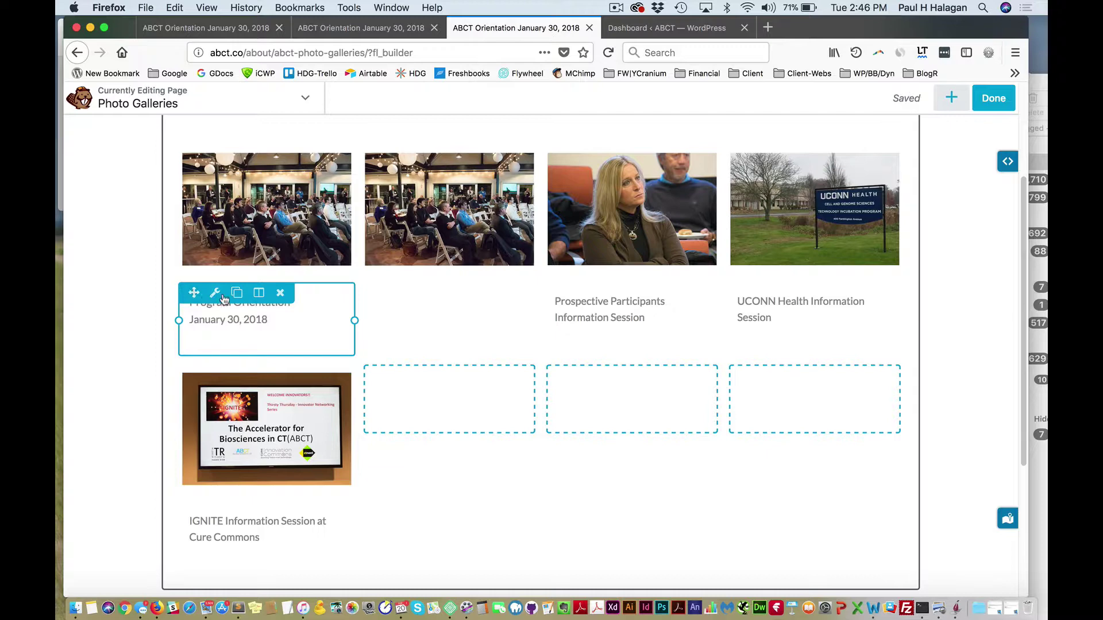
Step: Duplicate the Program Orientation caption and set the copy beneath the second photo
click(216, 294)
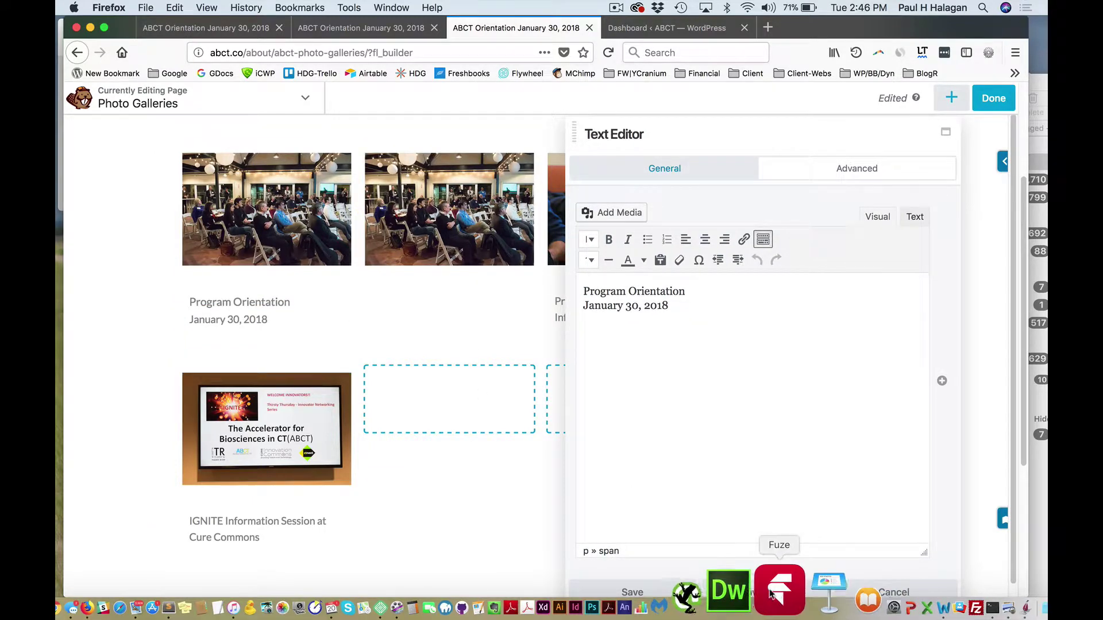
click(902, 591)
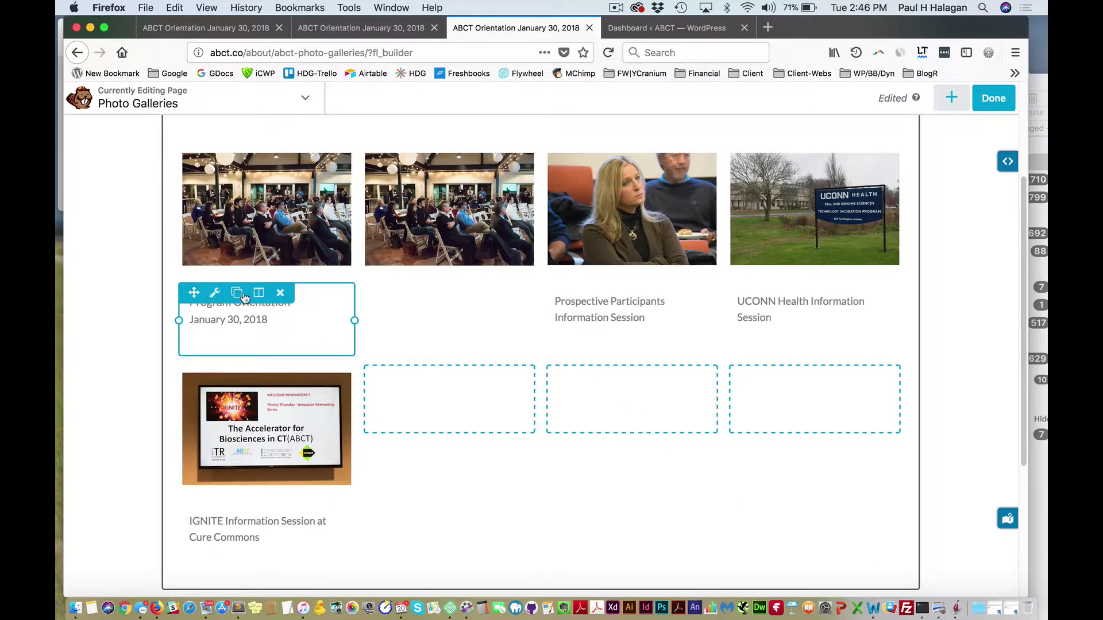
click(237, 294)
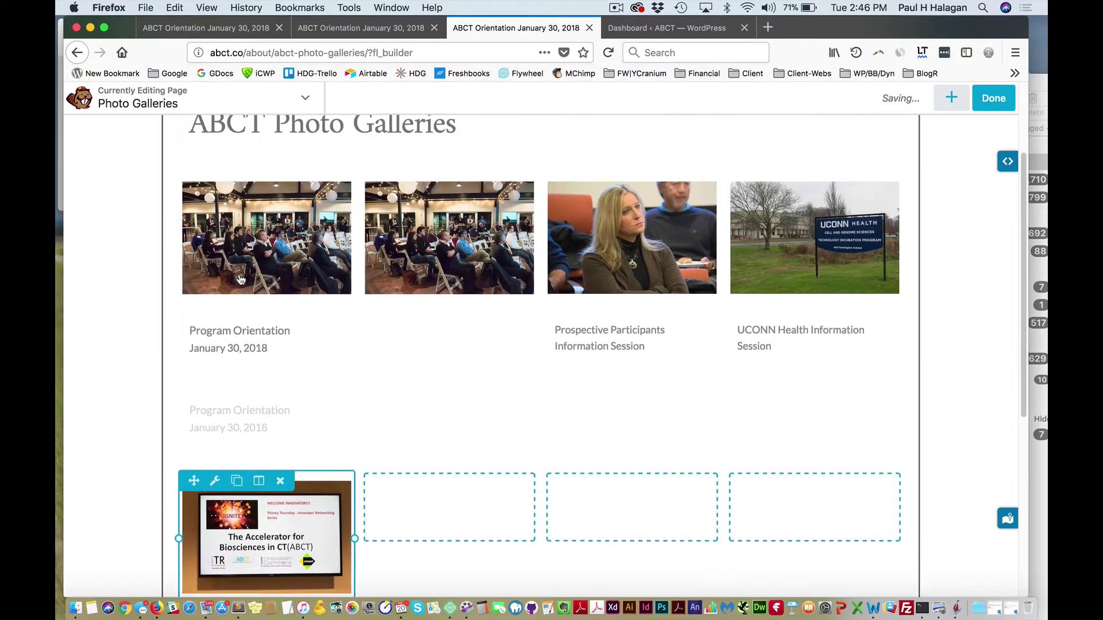
drag(193, 387, 439, 380)
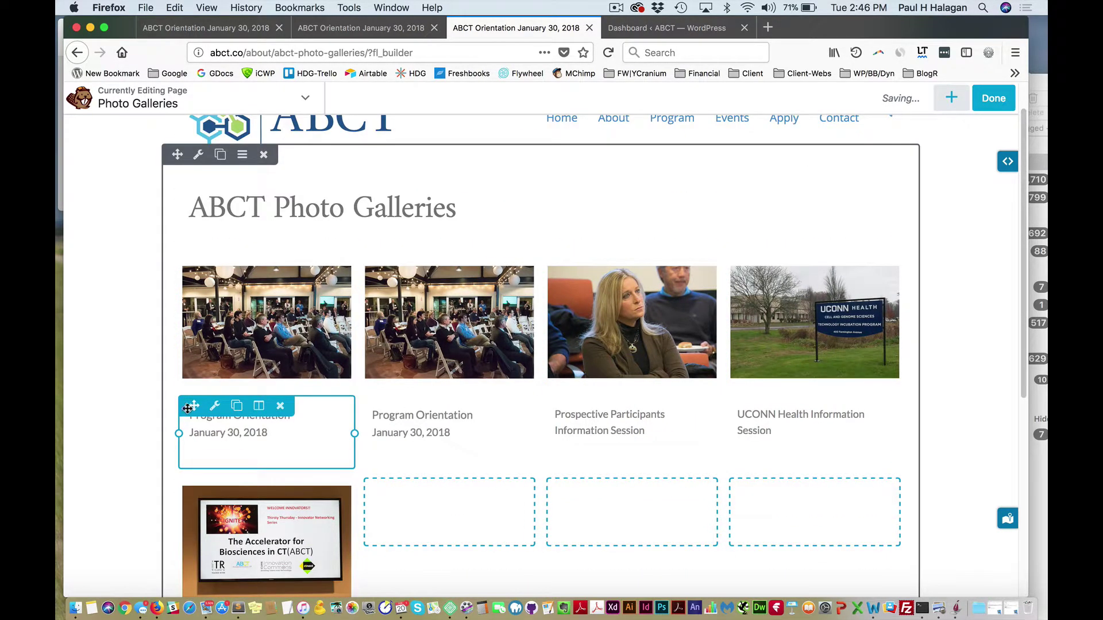
drag(191, 408, 239, 398)
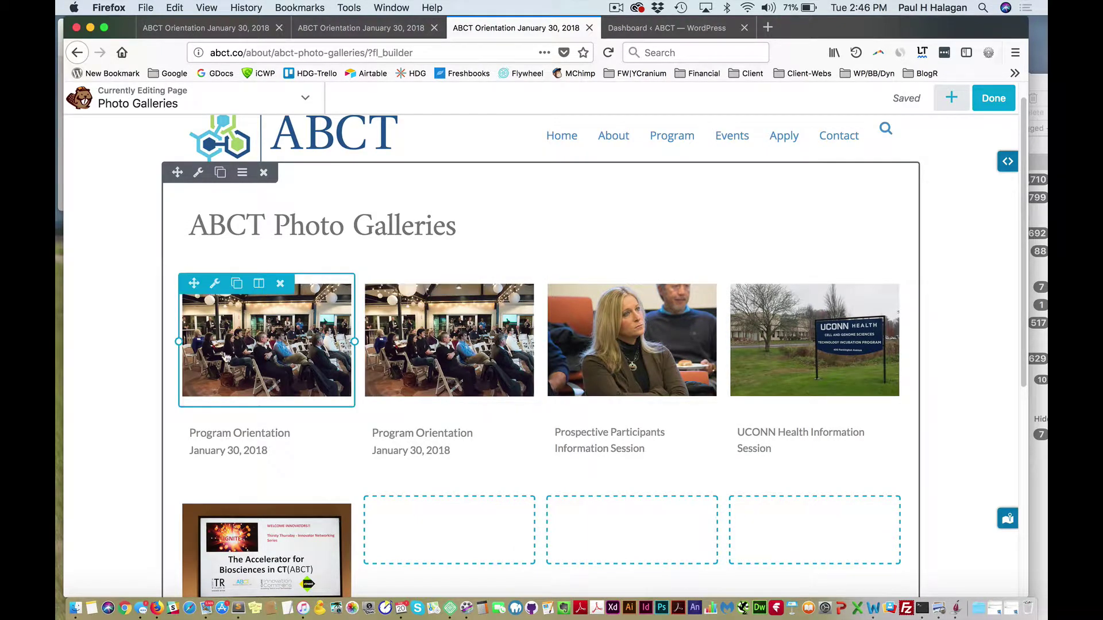
Step: Replace the first tile's photo with the Media Library picture of three people talking
click(266, 358)
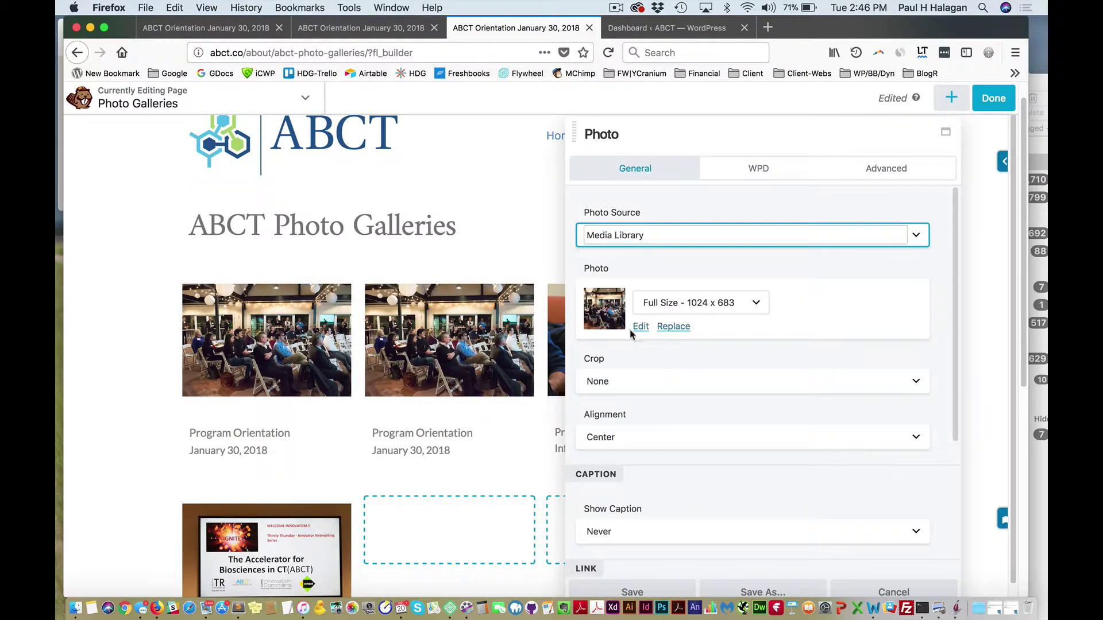
click(674, 327)
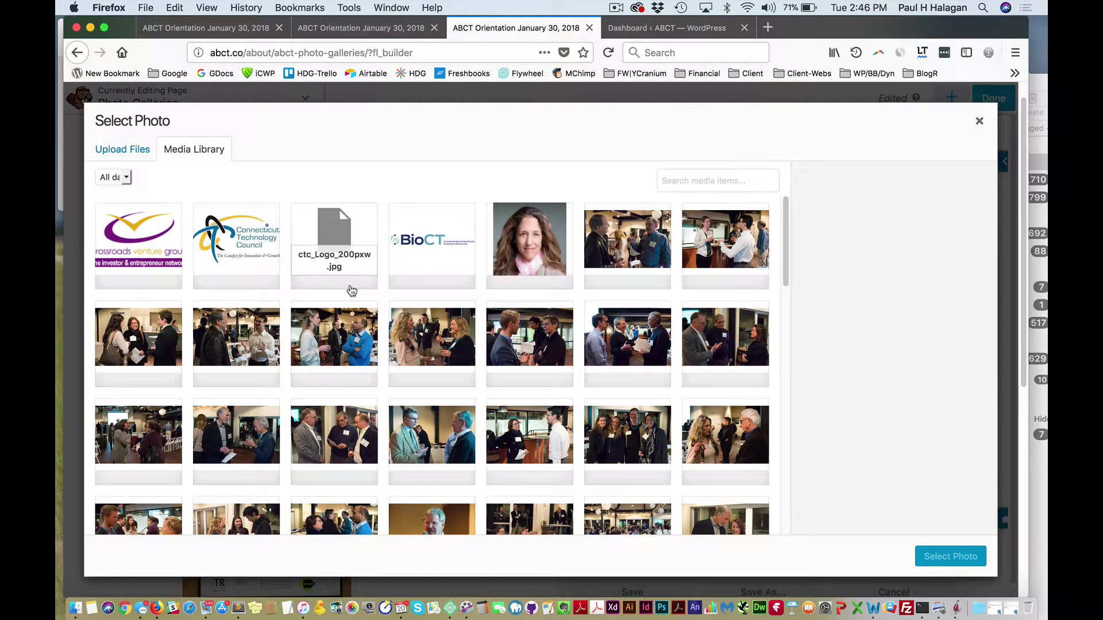
click(144, 341)
click(959, 557)
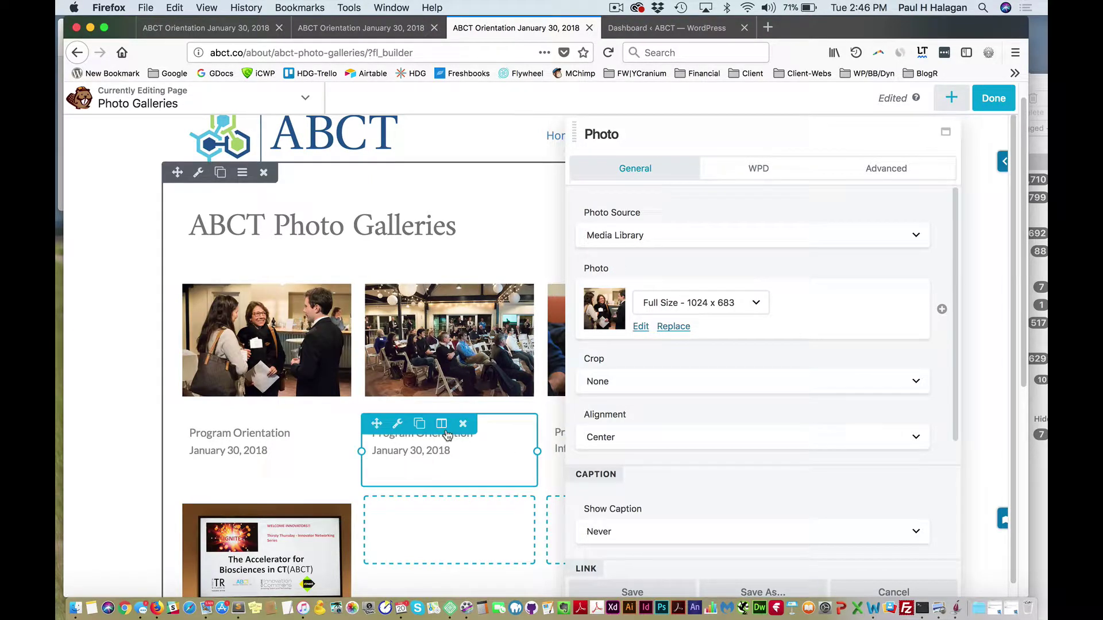
Step: Edit the first caption so January 30, 2018 sits on a line break under Program Orientation
click(292, 439)
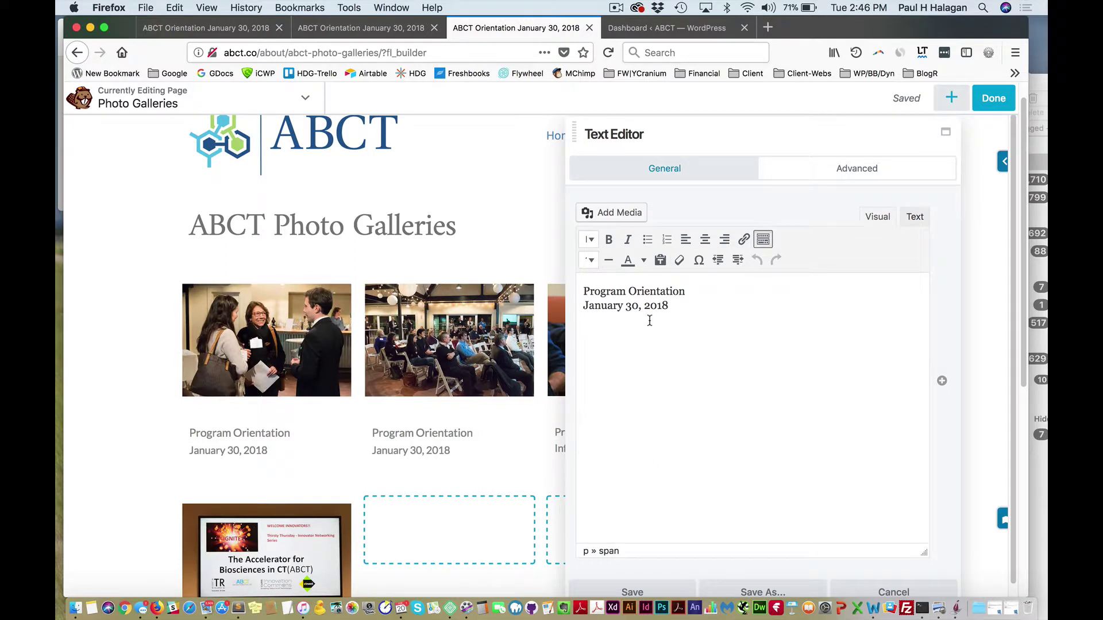
click(685, 292)
click(584, 305)
key(BackSpace)
key(Return)
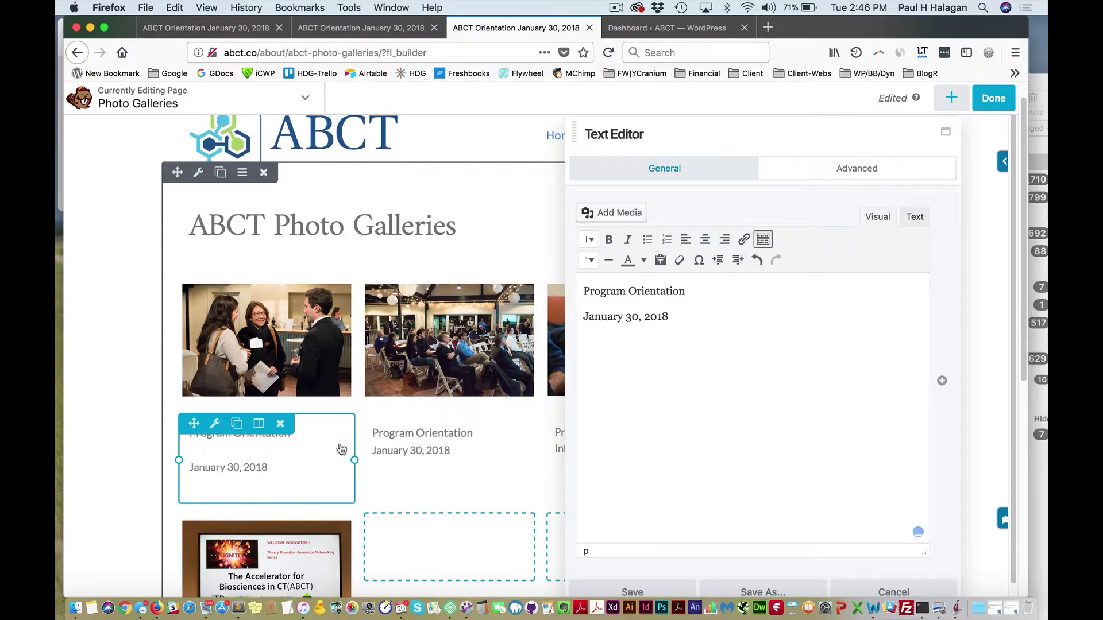
click(583, 317)
key(BackSpace)
key(shift+Return)
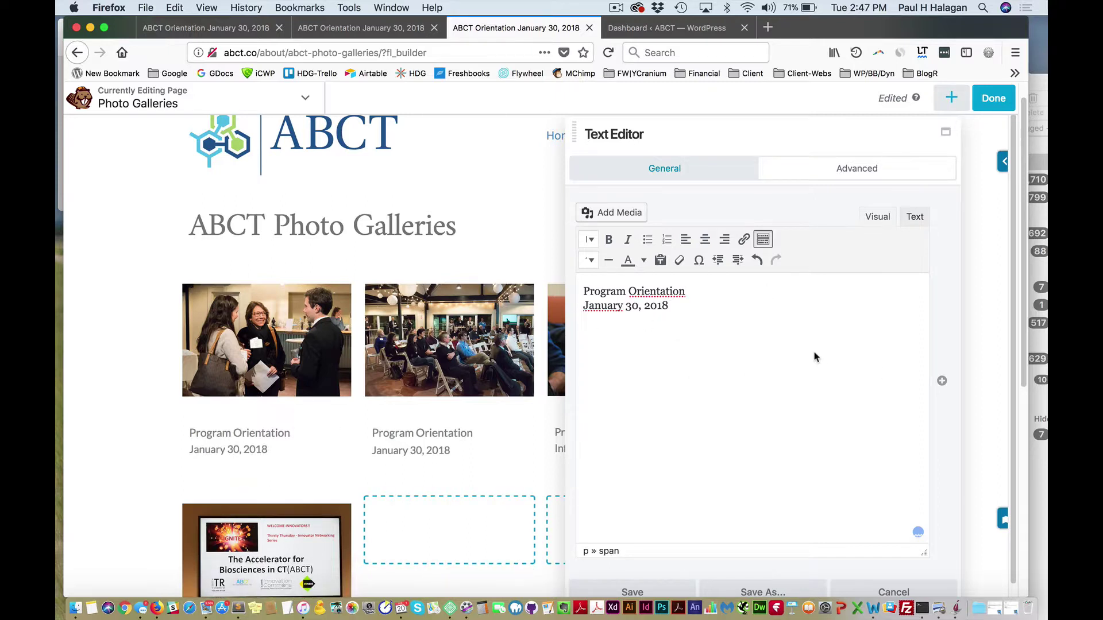
scroll(877, 378, down, 1)
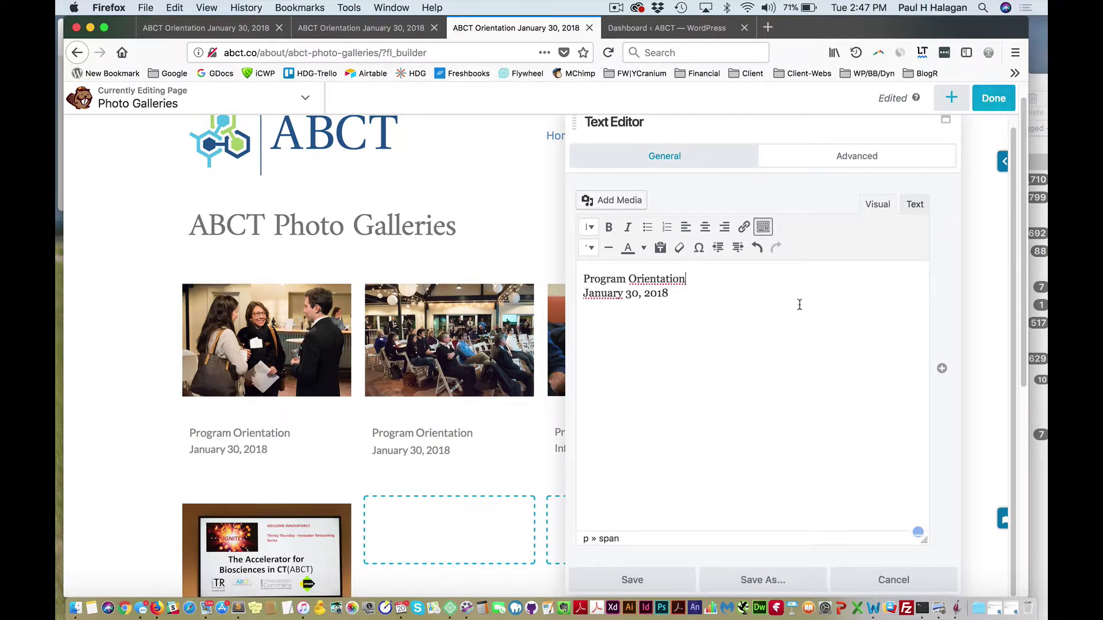
Step: Check the first photo's Link URL to the orientation gallery and new-window Link Target, then save it
click(293, 343)
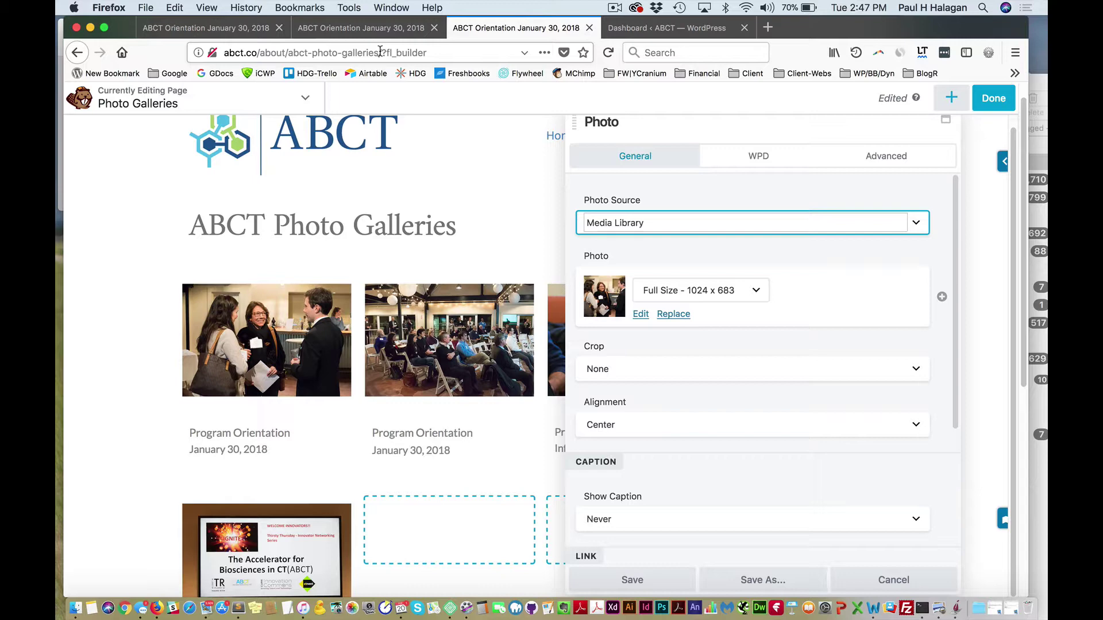
mouse_move(164, 198)
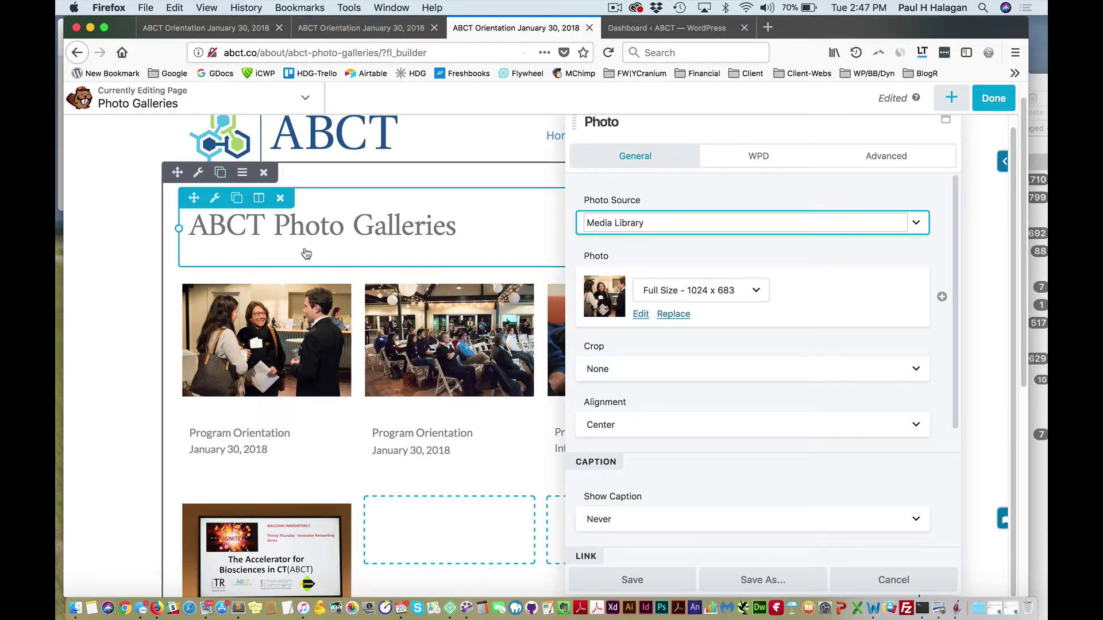
scroll(771, 364, down, 1)
scroll(659, 400, down, 5)
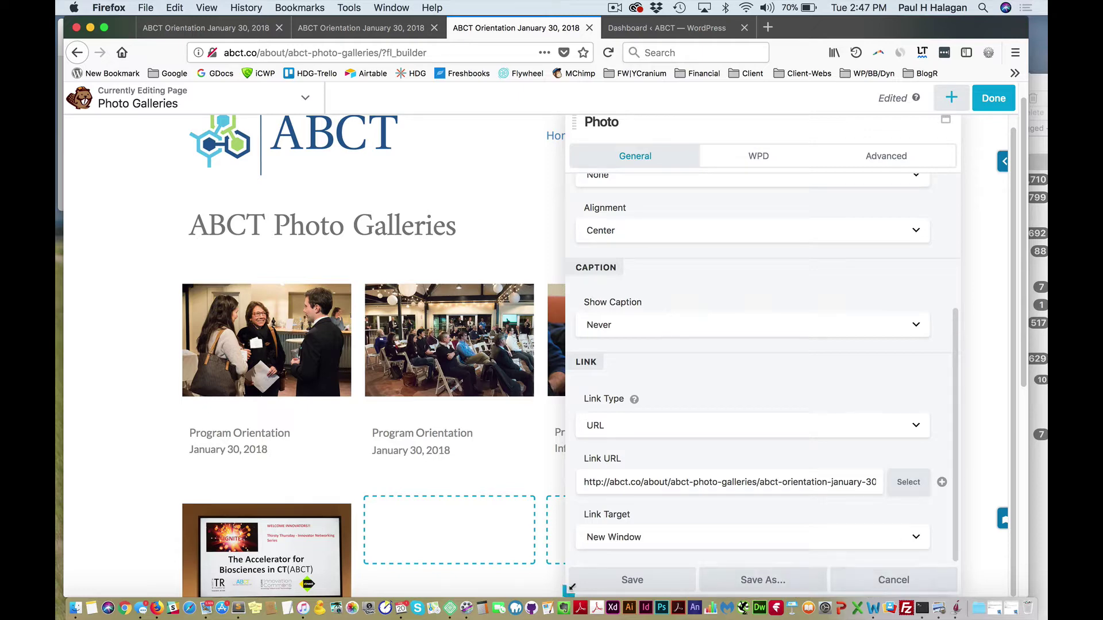
click(635, 581)
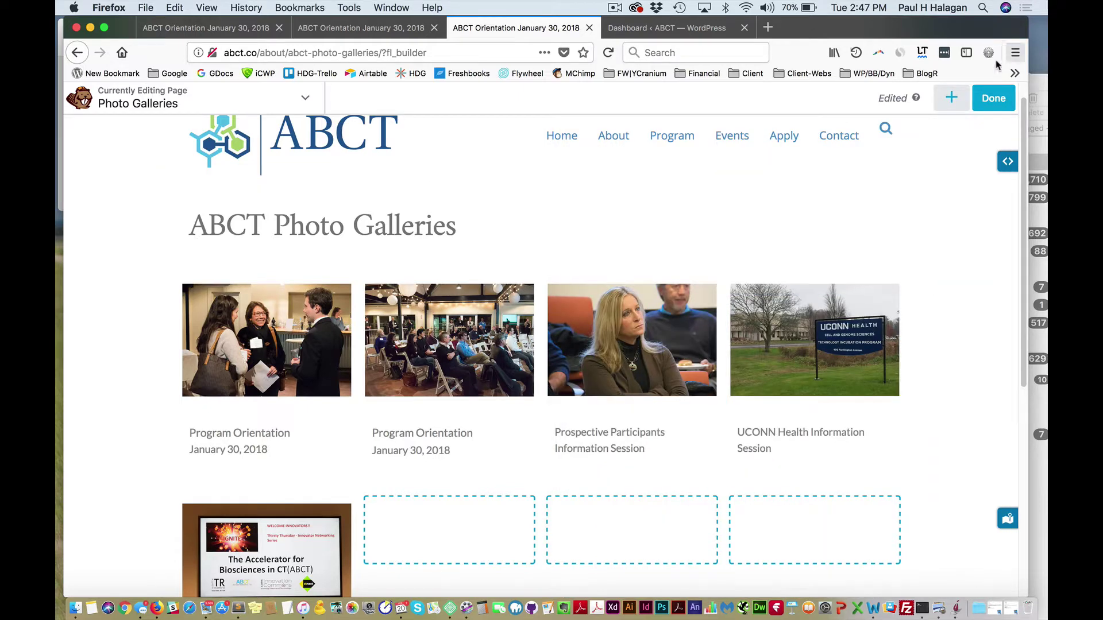
Step: Finish editing via Done, choose Discard, and confirm dropping all unpublished Photo Galleries changes
click(1013, 98)
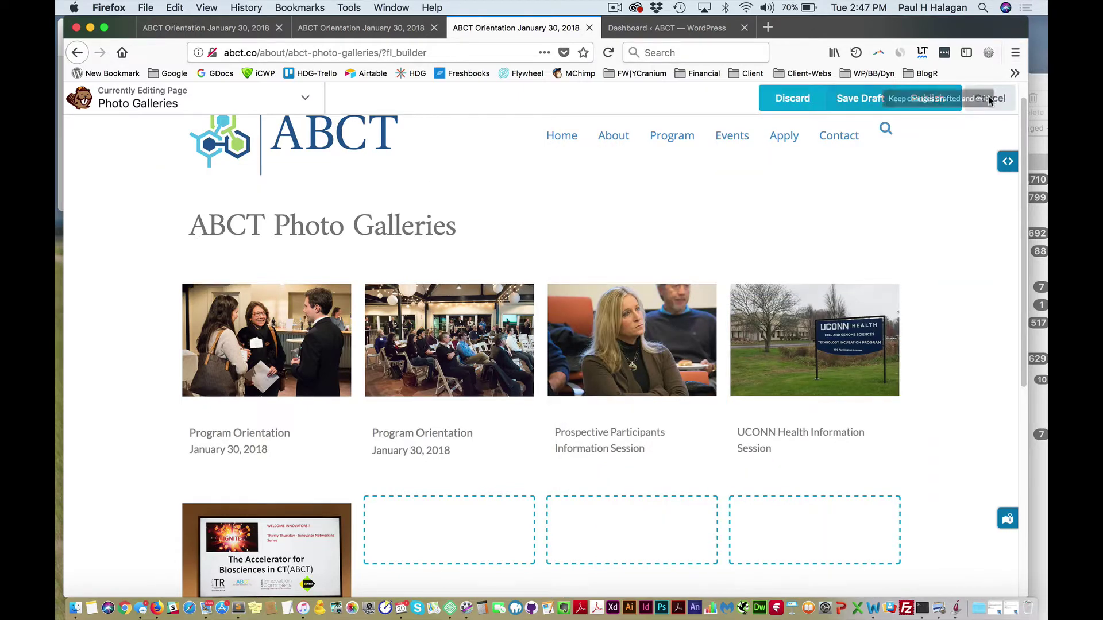
click(789, 102)
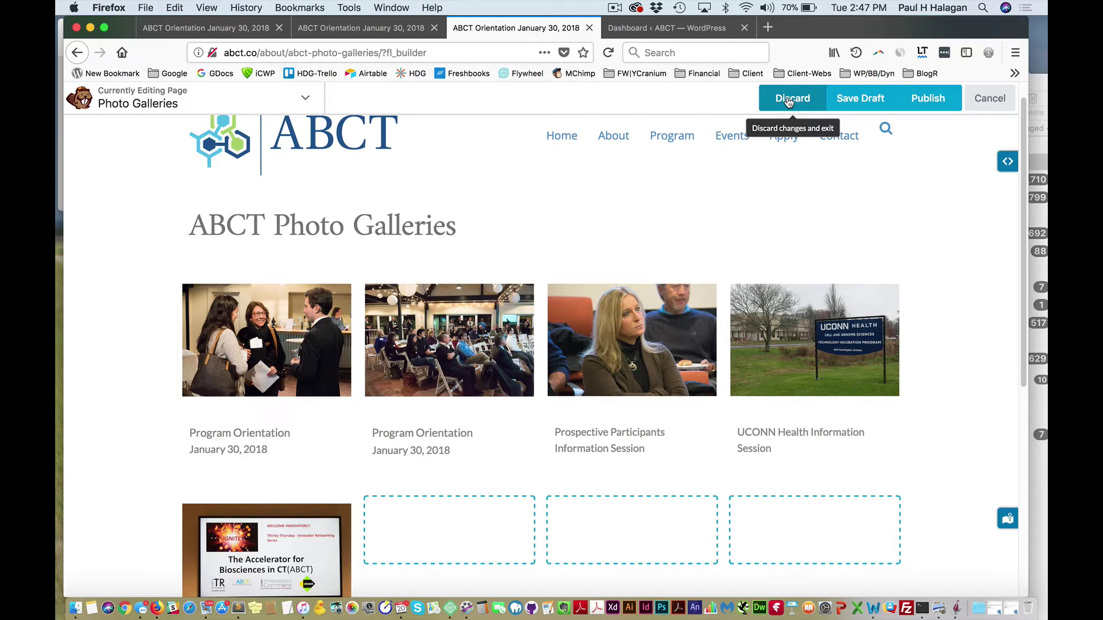
click(788, 100)
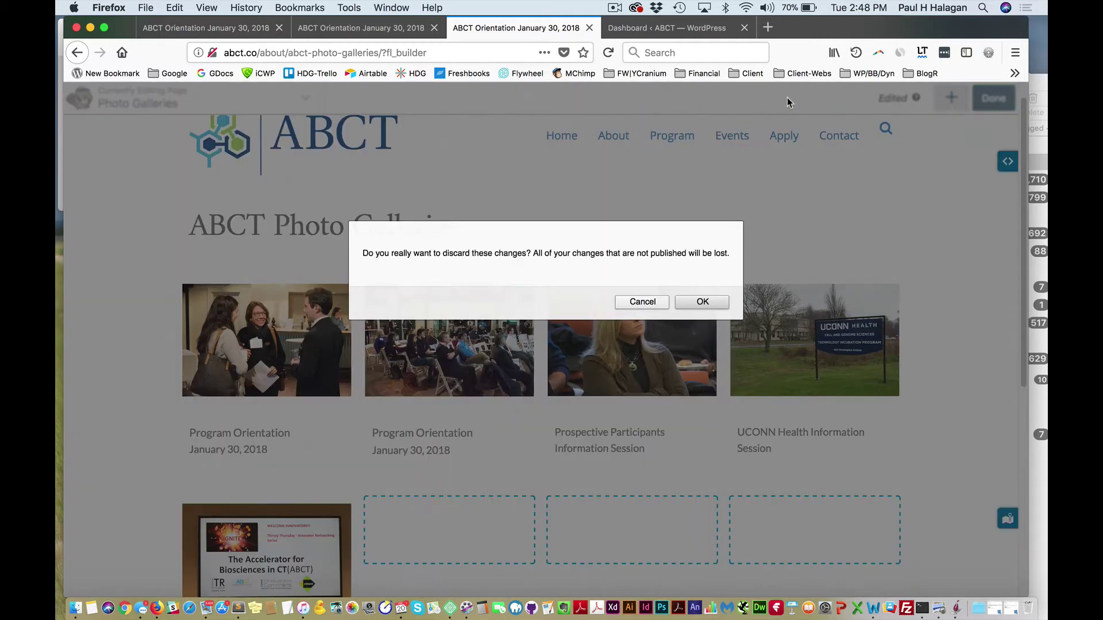
click(703, 303)
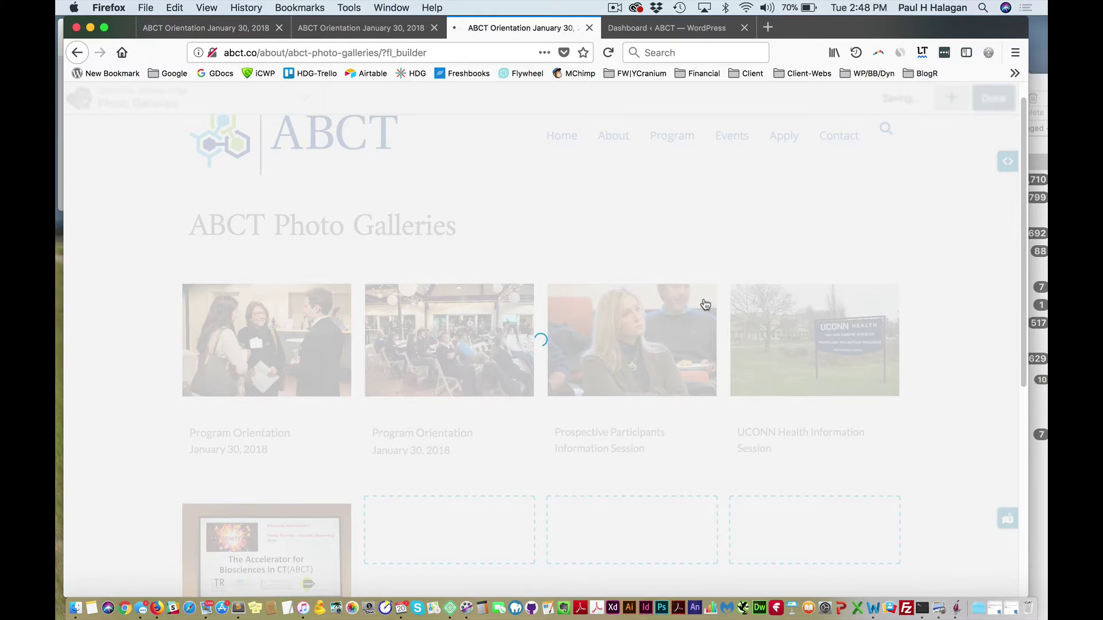